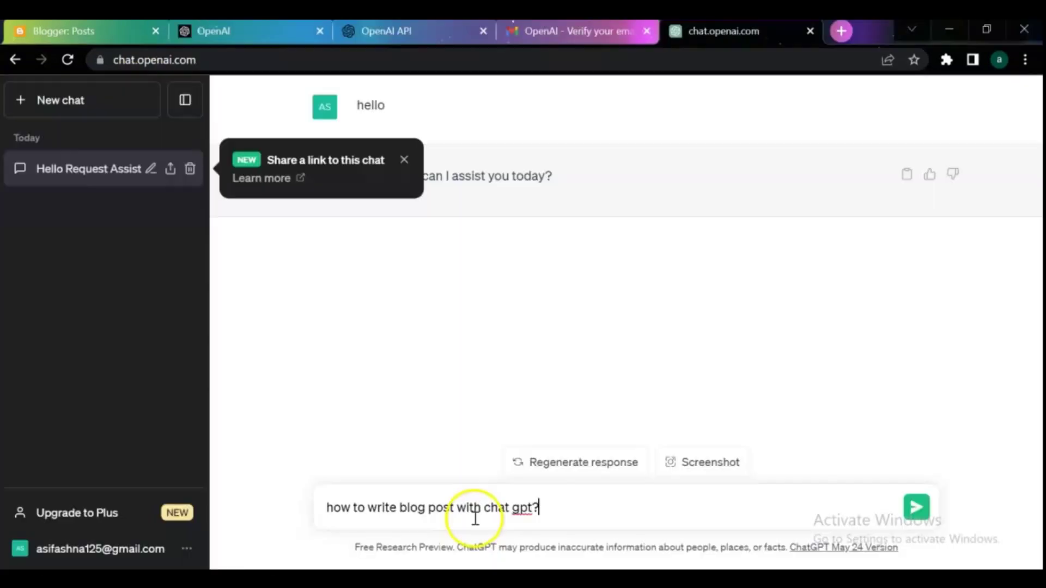
- Send ChatGPT the question about how to write a blog post with ChatGPT
left_click(916, 508)
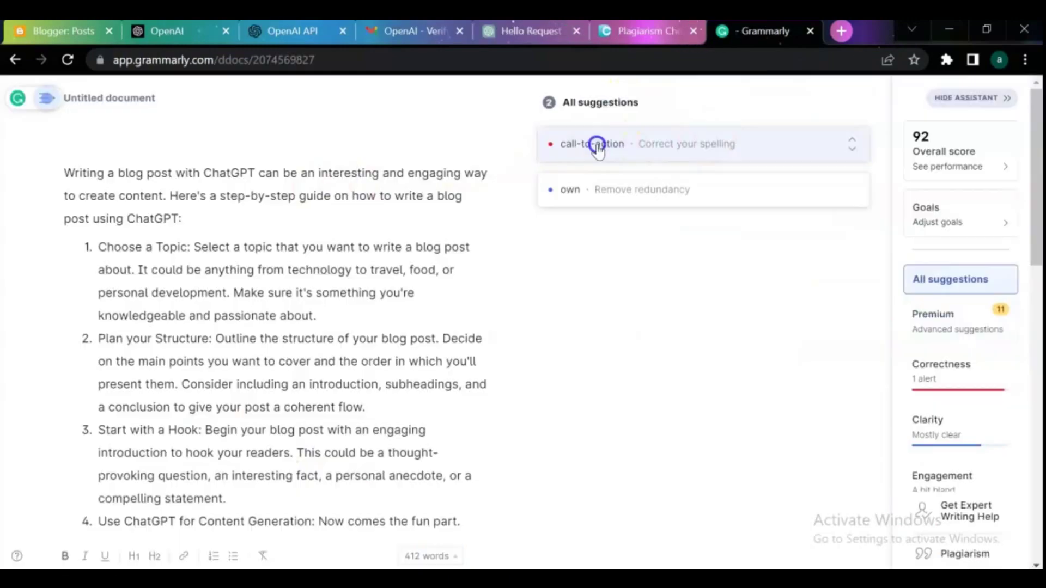
- Accept Grammarly's 'call to action' spelling fix and dismiss the redundancy suggestion about 'own'
left_click(597, 147)
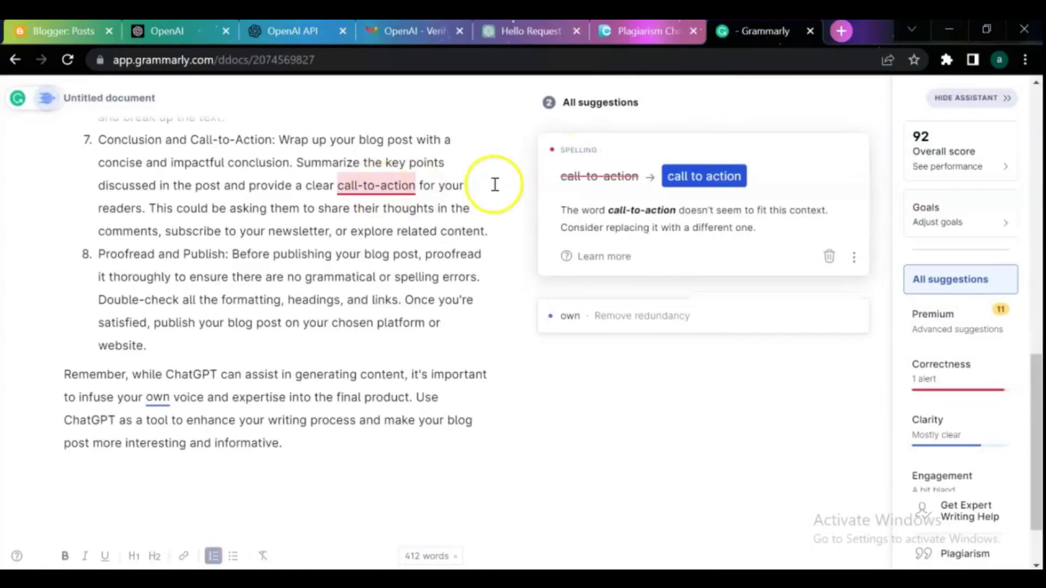
left_click(700, 176)
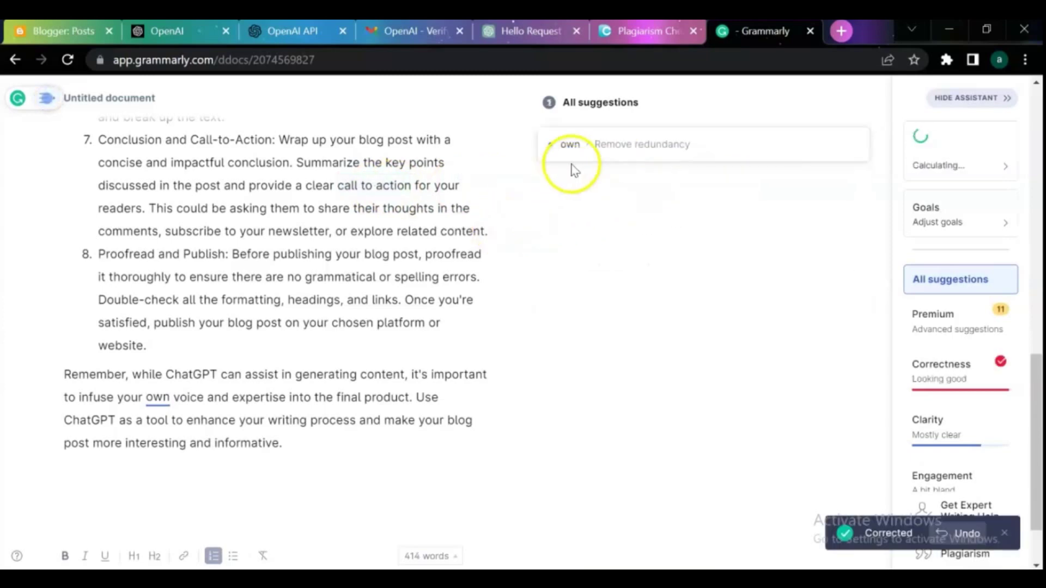
left_click(572, 144)
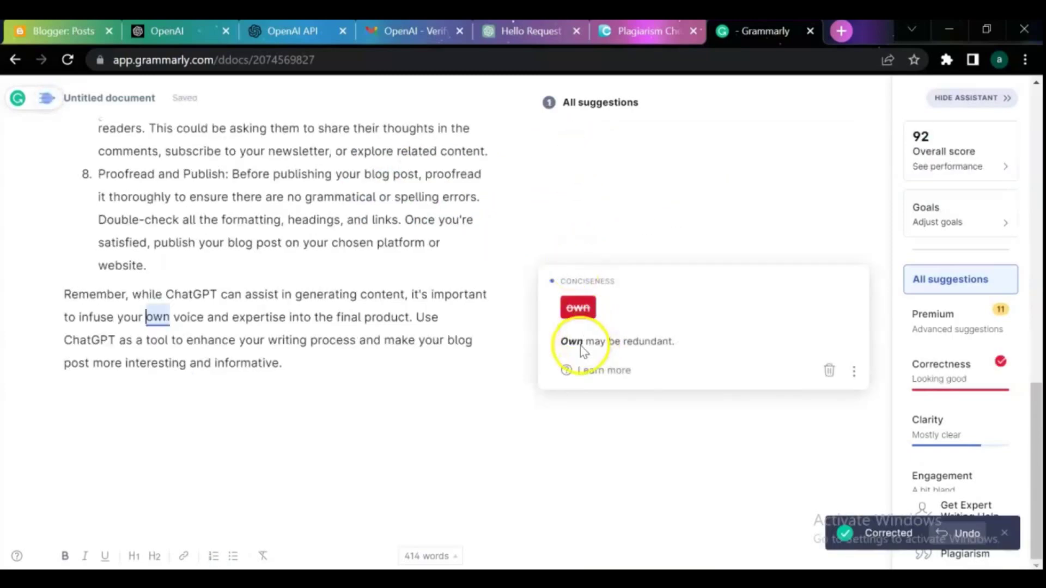
left_click(826, 377)
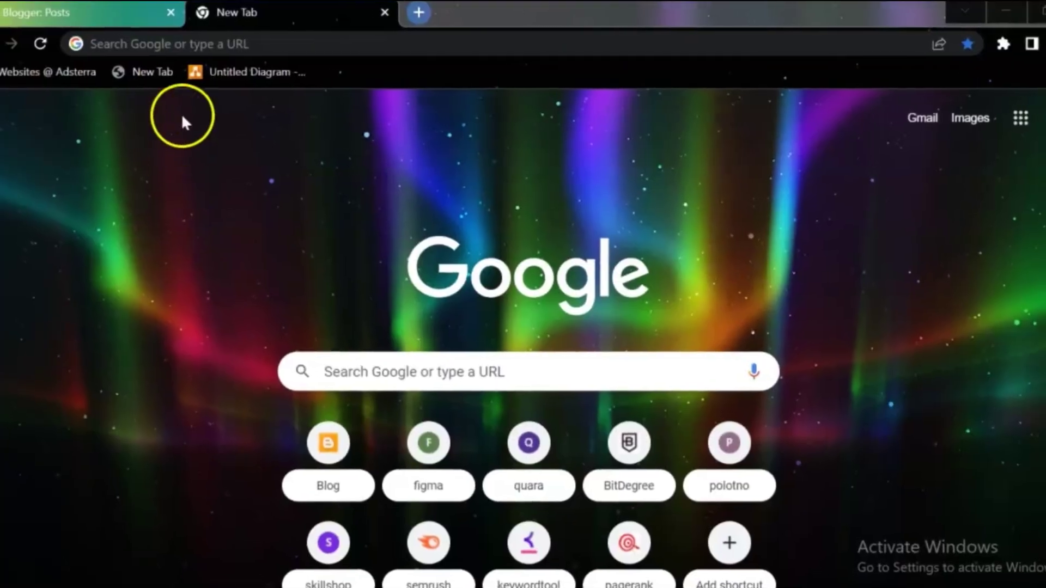
- Load the openai.com homepage by accepting the address-bar autocomplete for 'openai'
left_click(211, 44)
type("open")
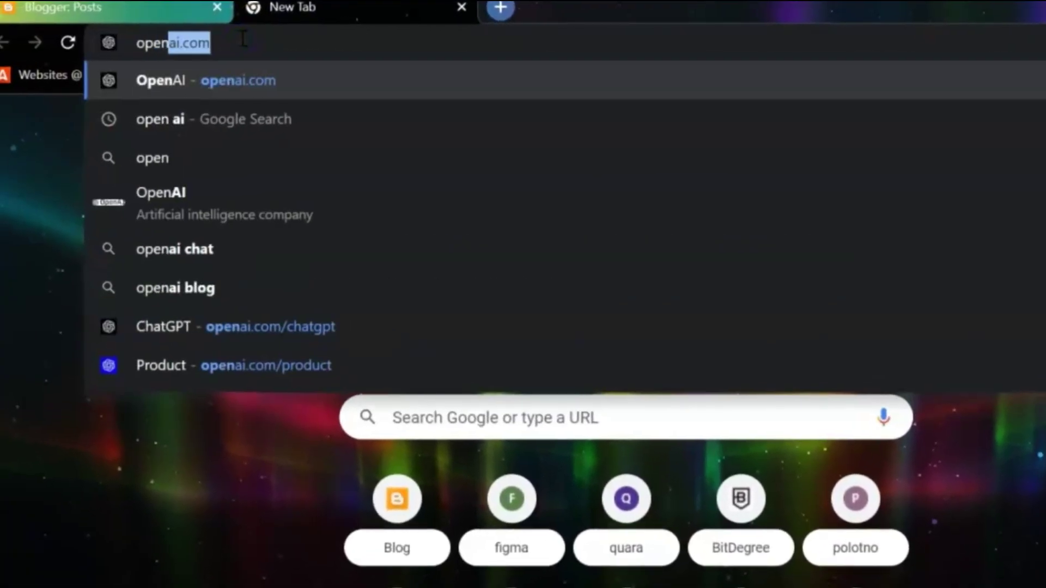
type("ai")
key("Right")
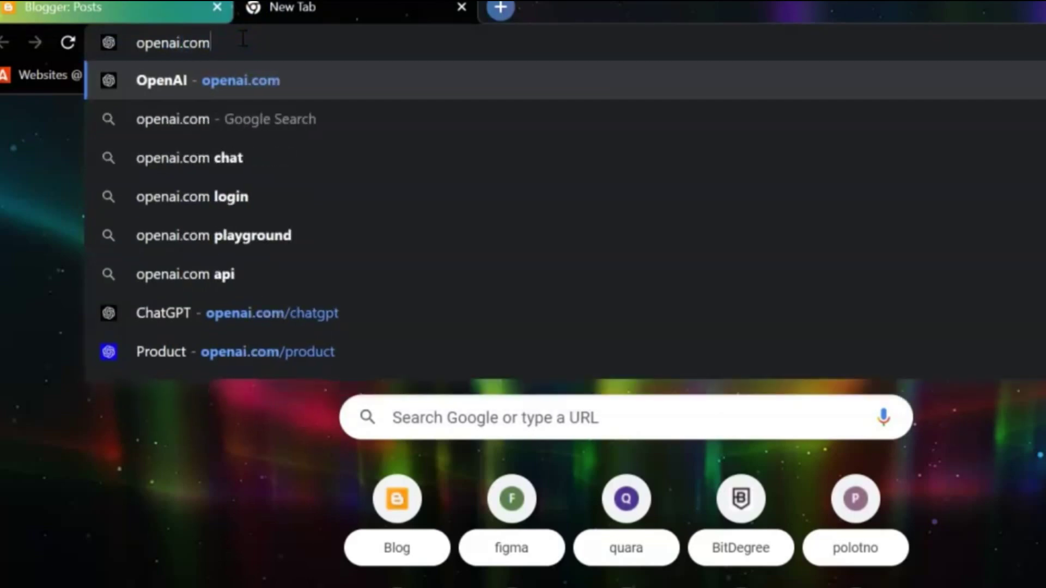
key("Return")
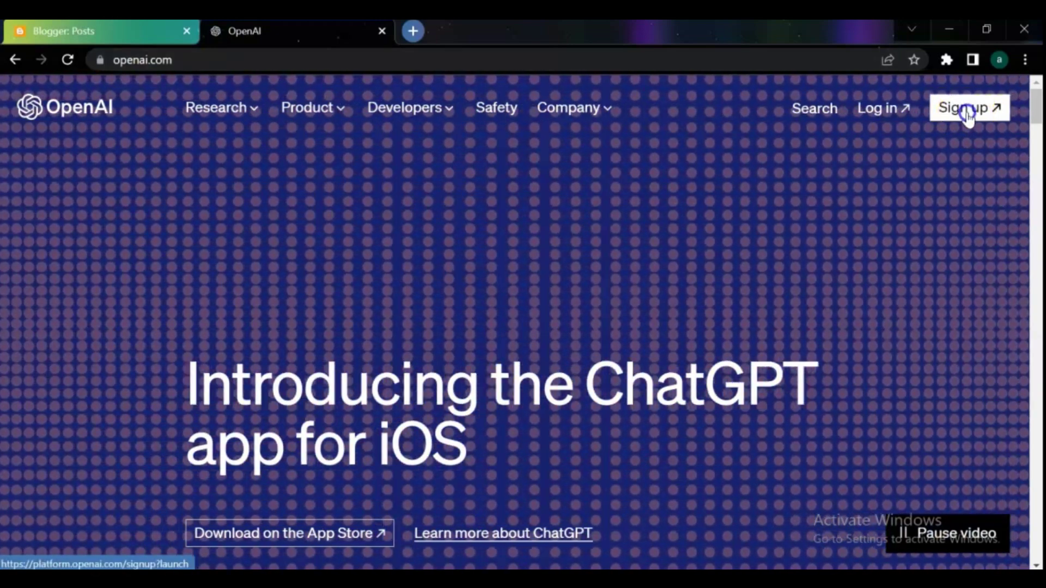
- Sign up for OpenAI with email and password, save the password, and open the verification email in Gmail
left_click(968, 108)
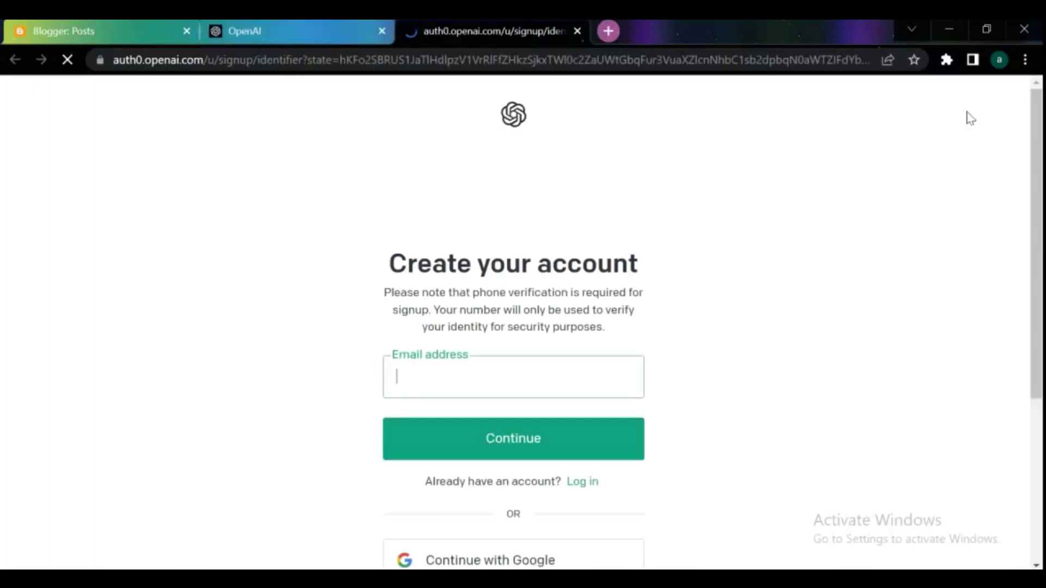
left_click(479, 381)
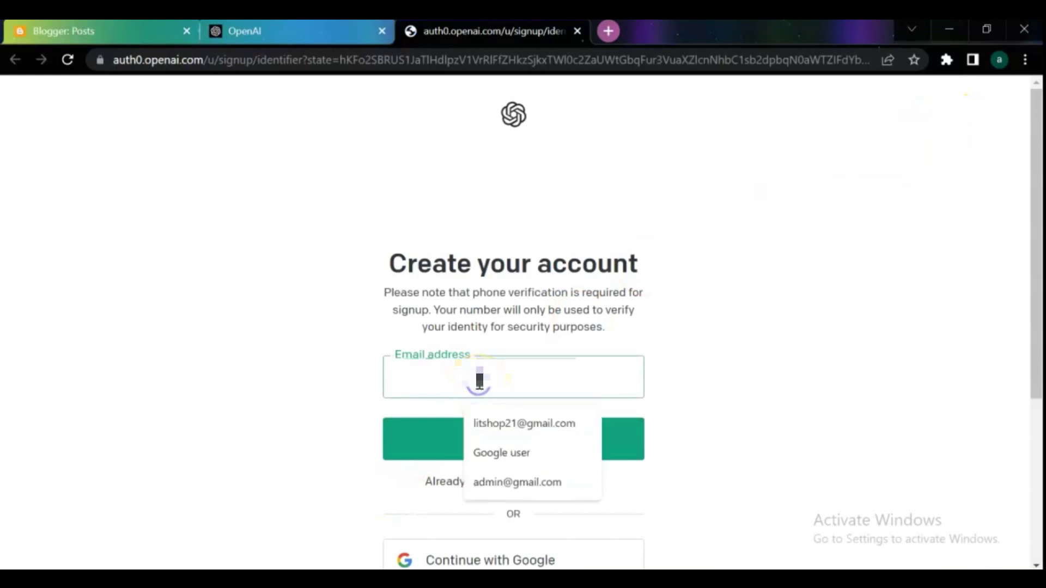
type("ab")
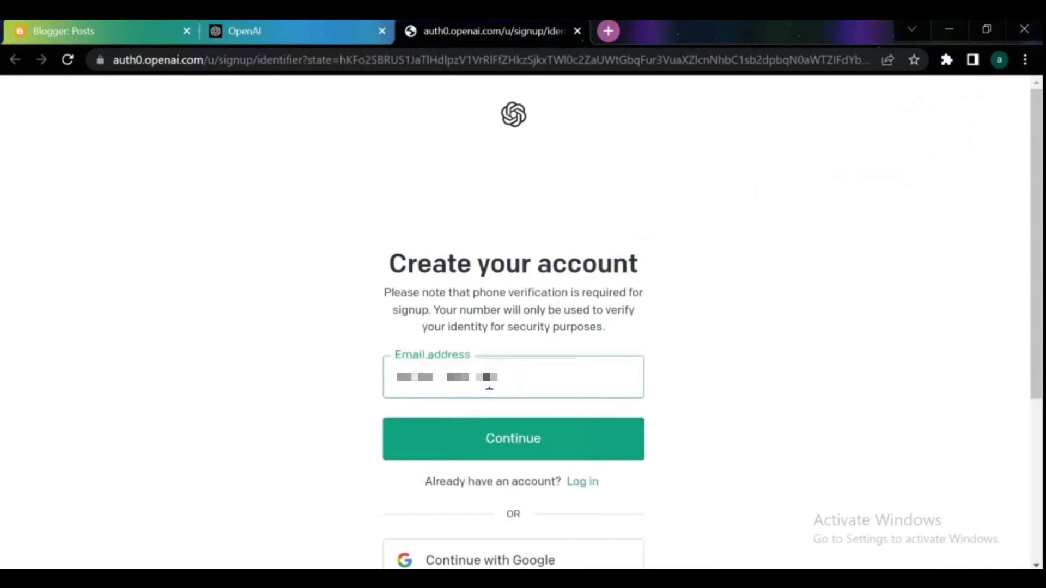
left_click(531, 448)
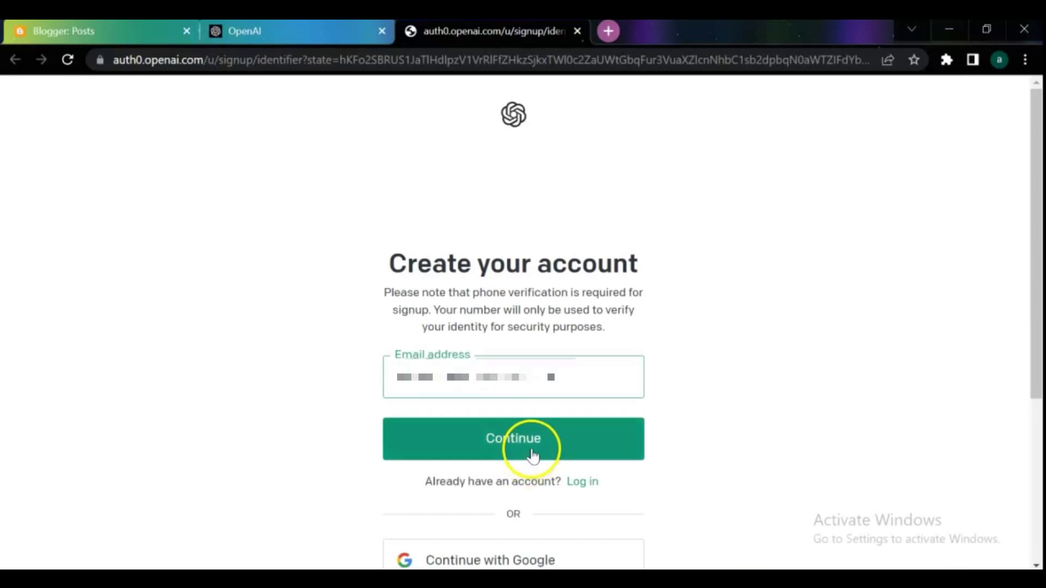
left_click(507, 455)
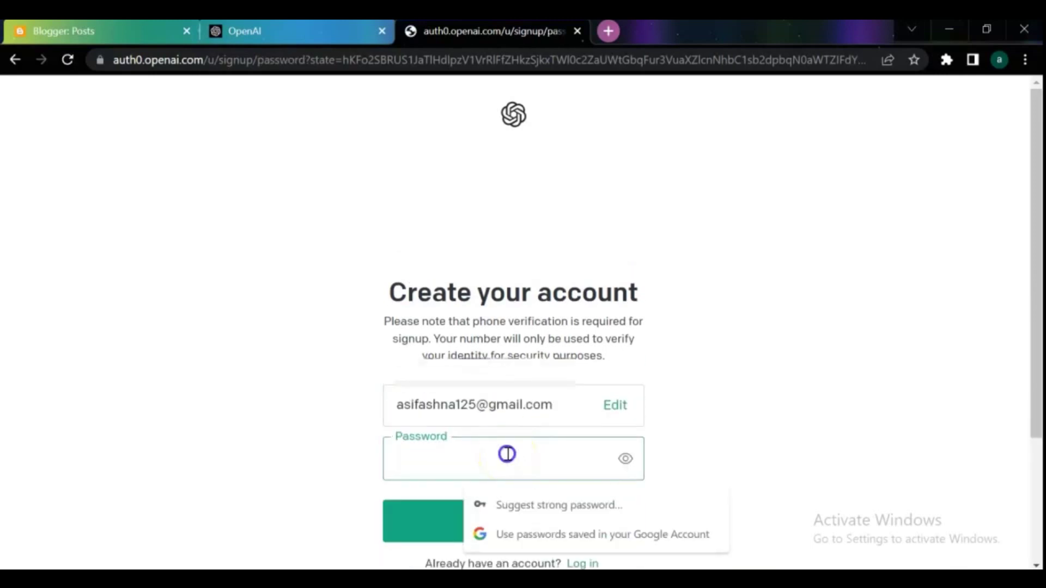
type("abc")
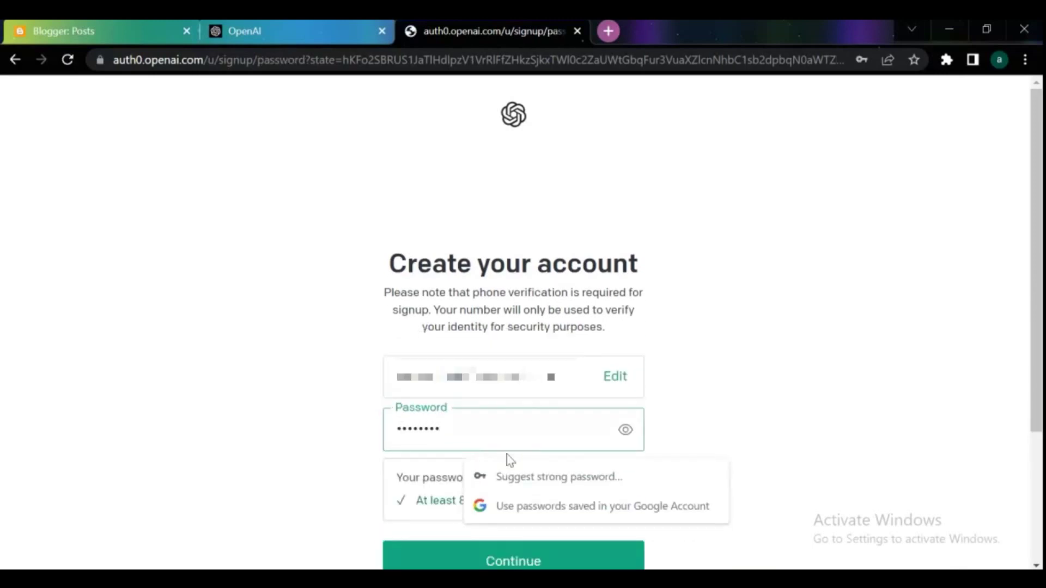
left_click(509, 560)
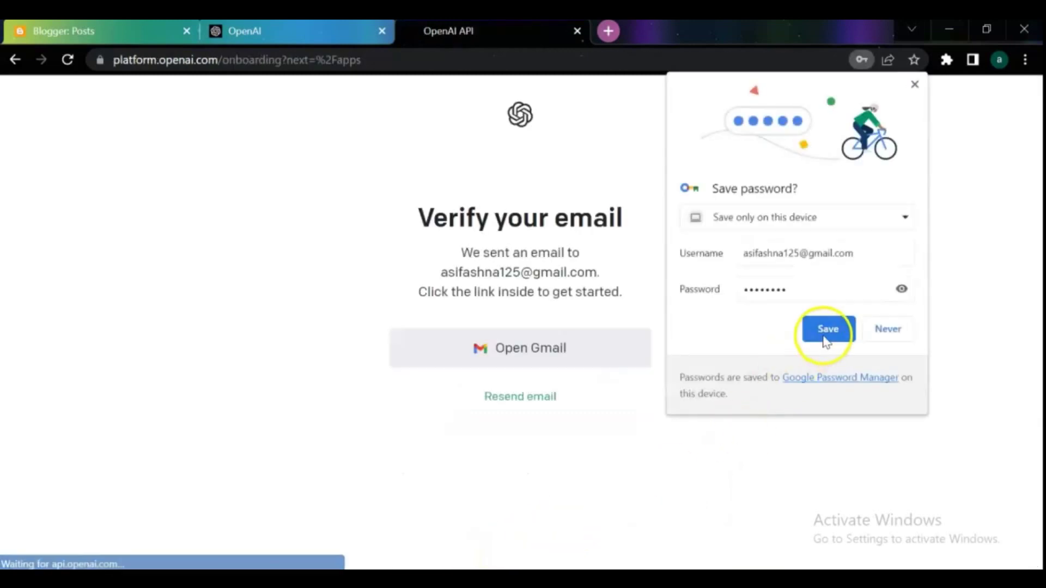
left_click(825, 335)
left_click(497, 365)
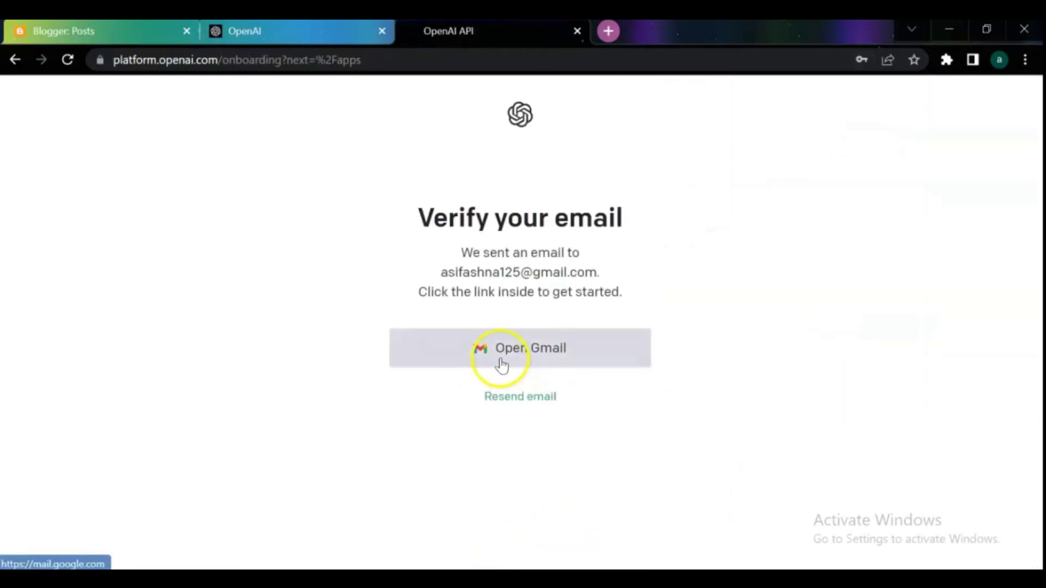
left_click(471, 229)
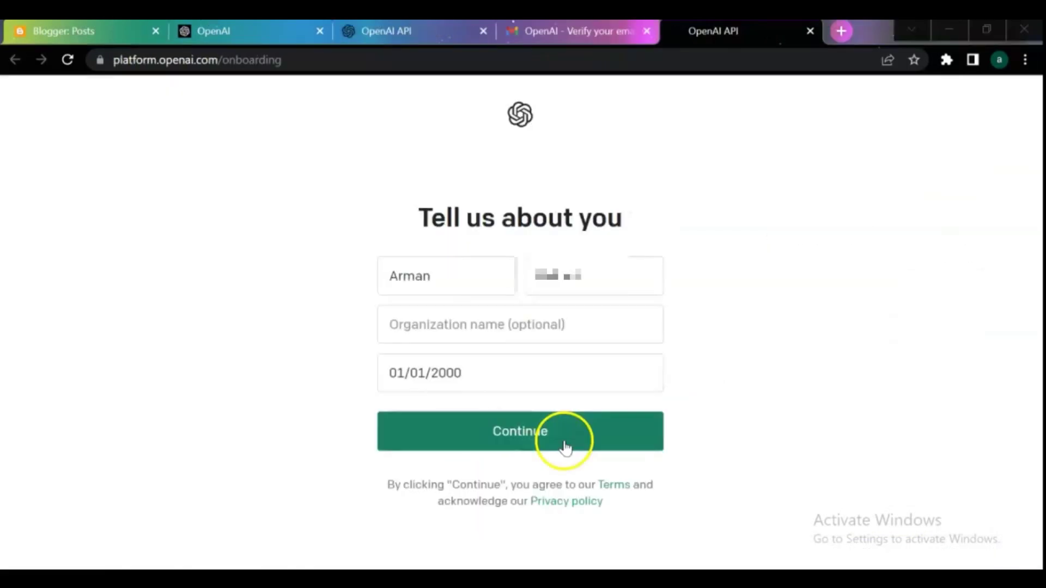
- Submit the personal details form and request a phone verification code via WhatsApp
left_click(565, 447)
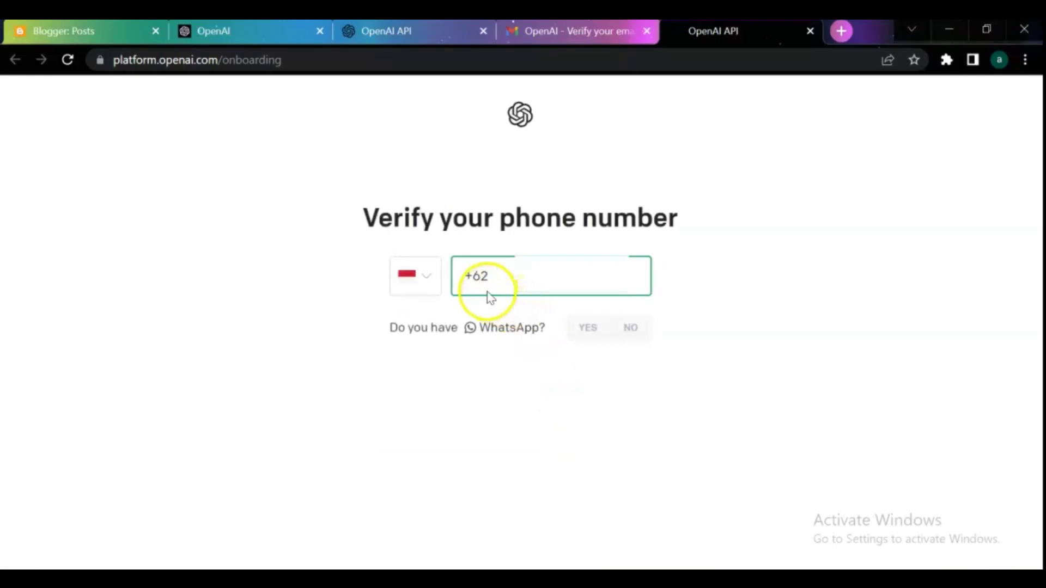
left_click(589, 330)
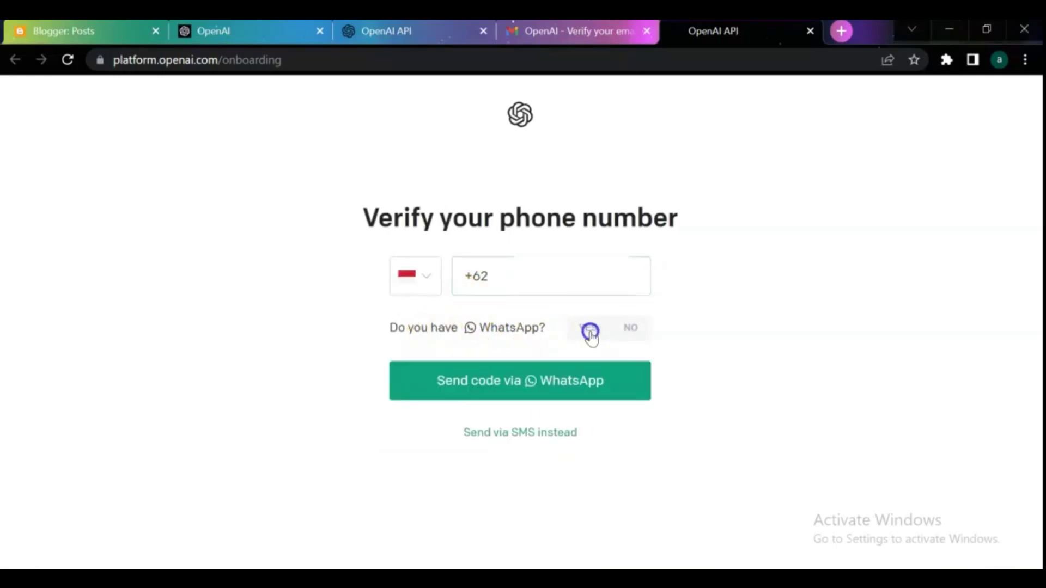
left_click(532, 272)
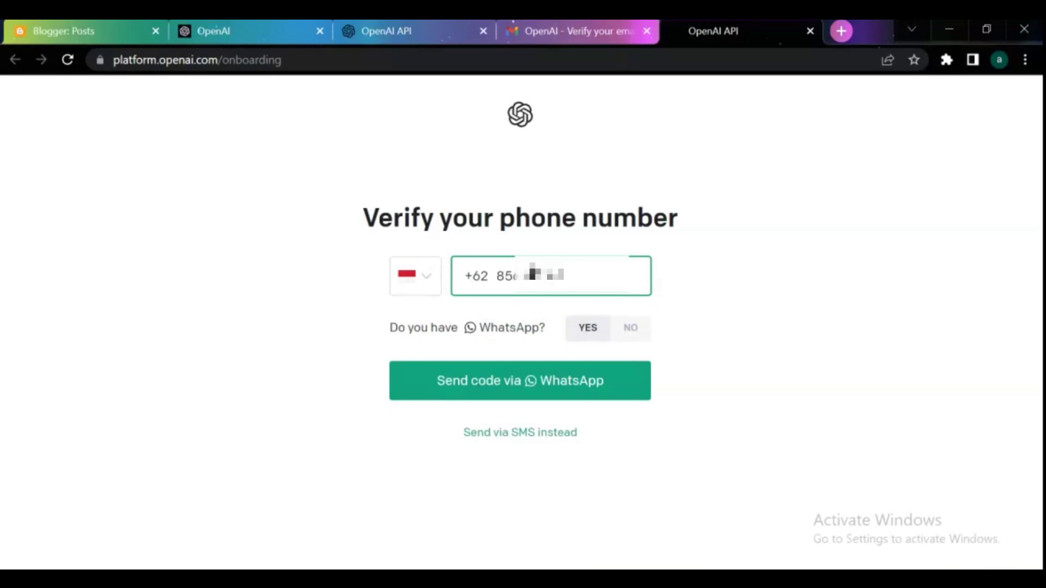
left_click(516, 379)
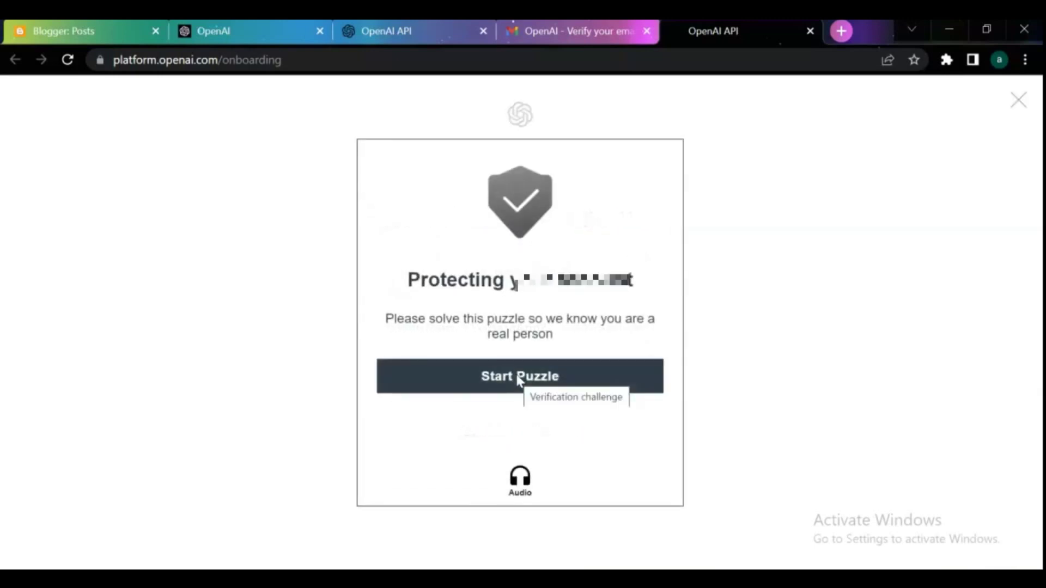
- Solve the rotate-the-animal verification puzzle to match the hand's direction
left_click(520, 377)
left_click(646, 340)
left_click(525, 405)
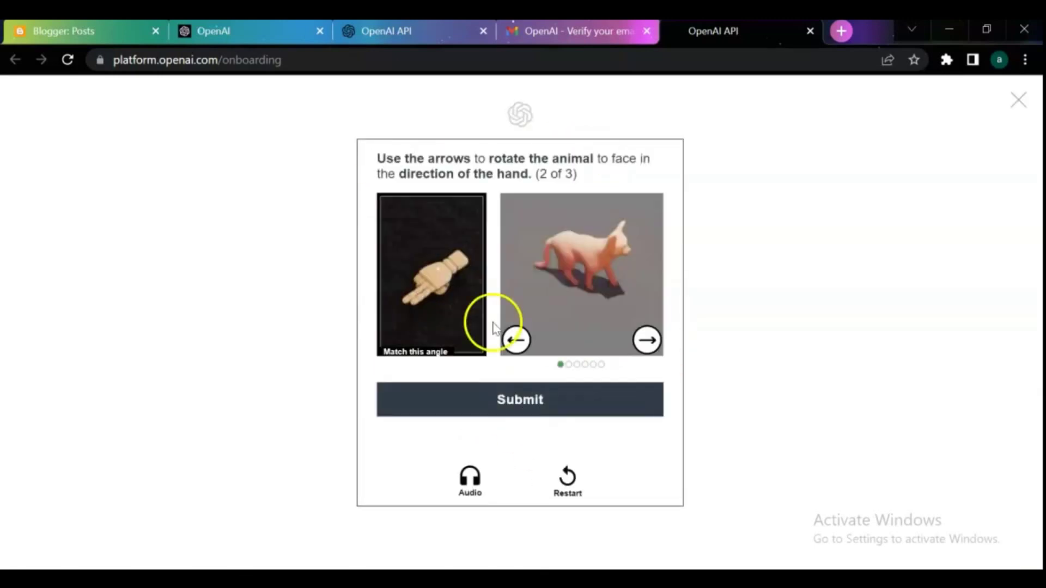
left_click(647, 340)
left_click(515, 340)
left_click(563, 400)
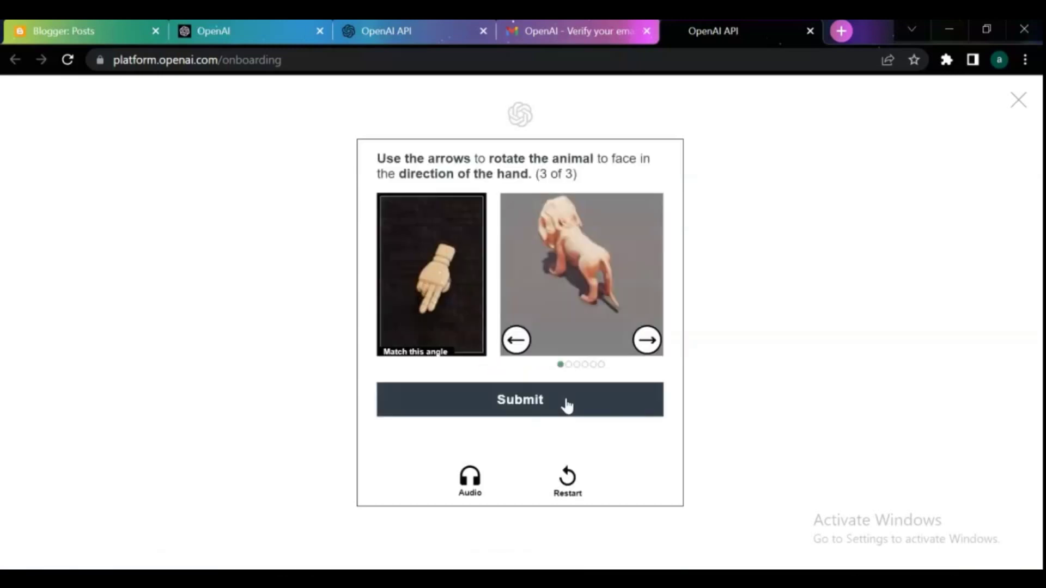
left_click(516, 341)
left_click(538, 406)
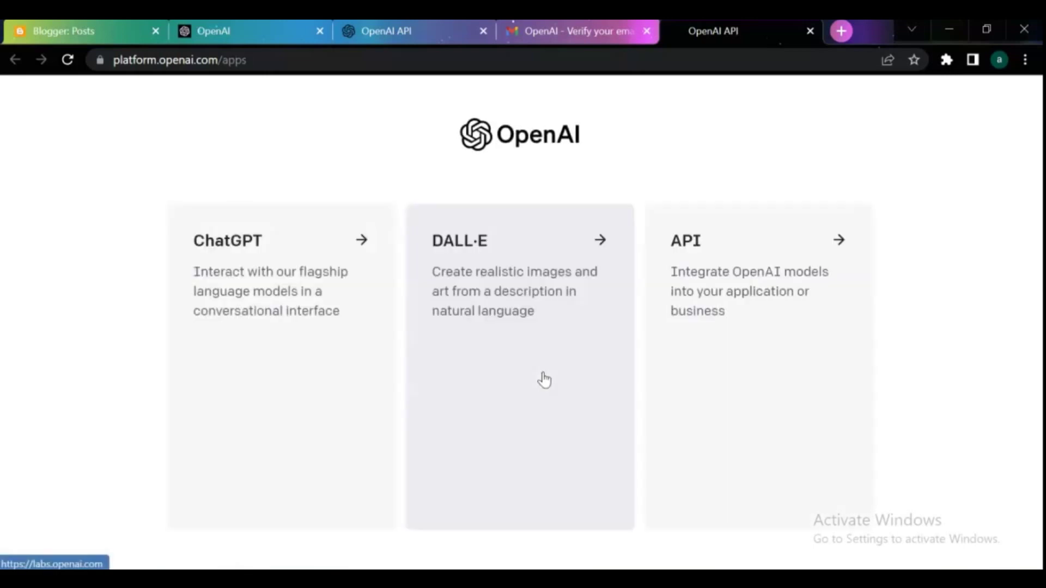
- Choose ChatGPT from OpenAI's product options and get past the introduction notices
left_click(306, 351)
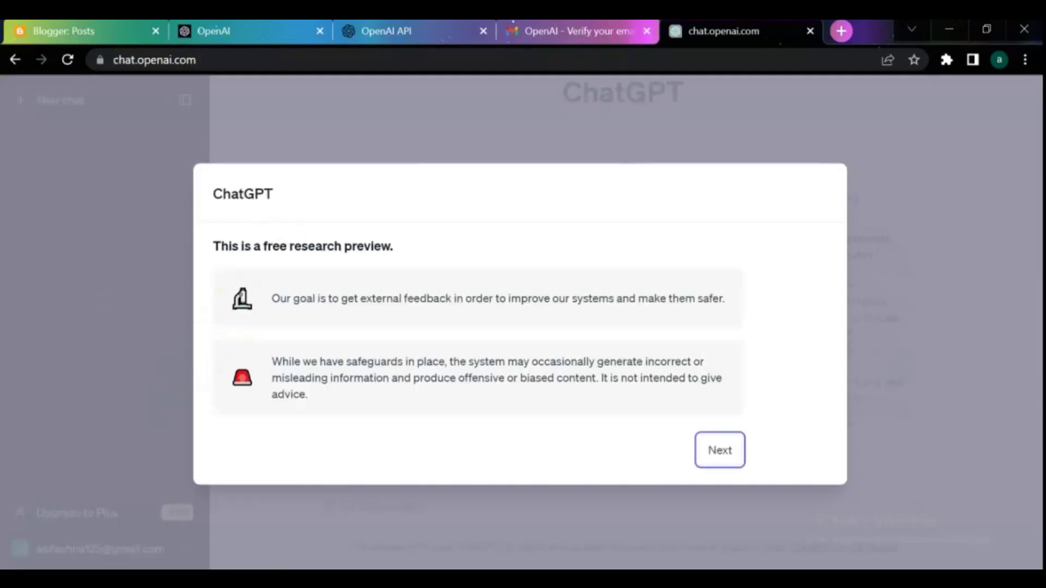
left_click(730, 464)
left_click(720, 445)
left_click(914, 506)
type("hello")
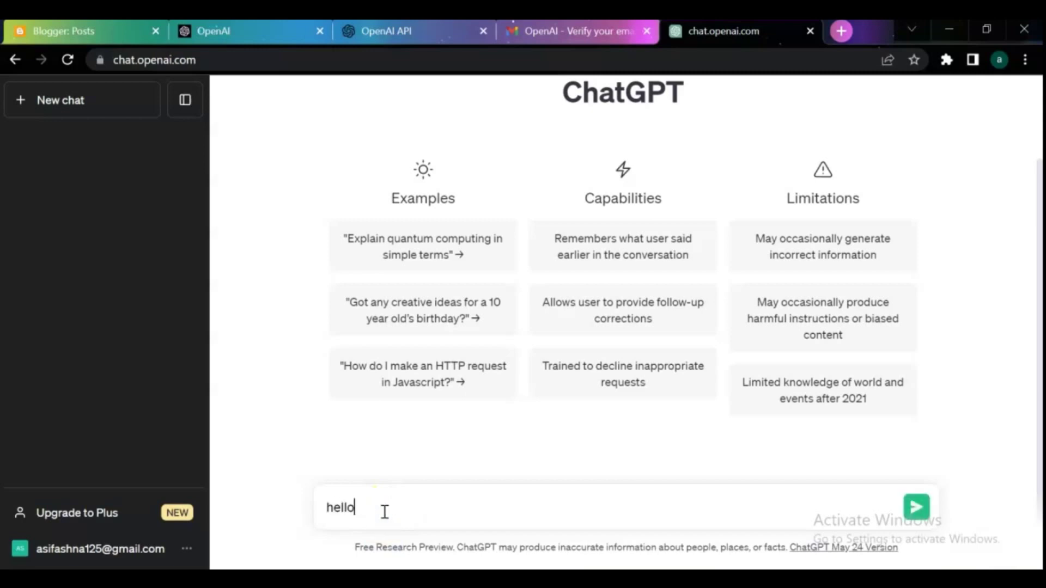
- Send 'hello', then ask ChatGPT 'how to write blog post with chat gpt?'
key("Return")
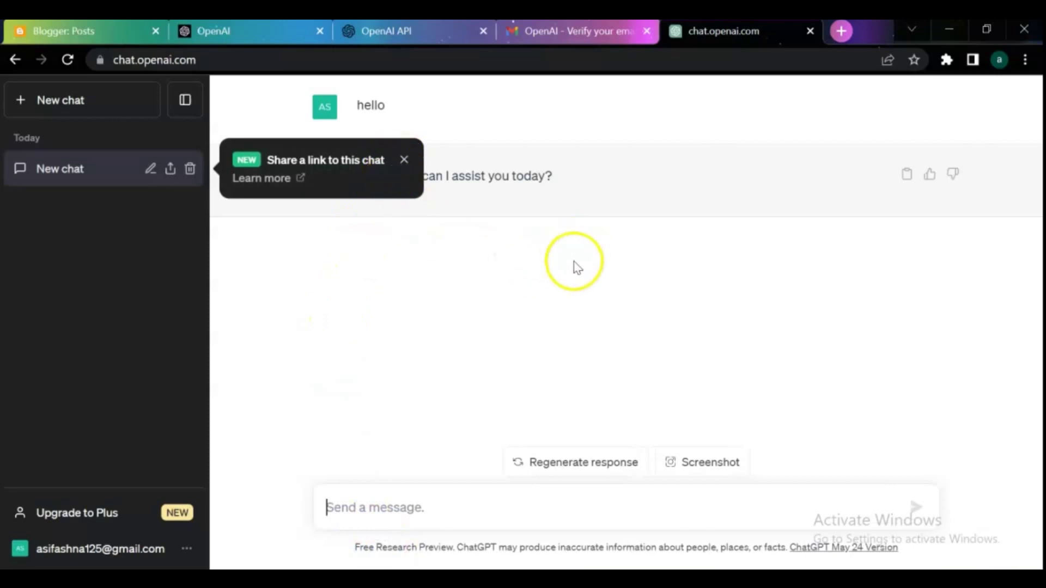
type("ho")
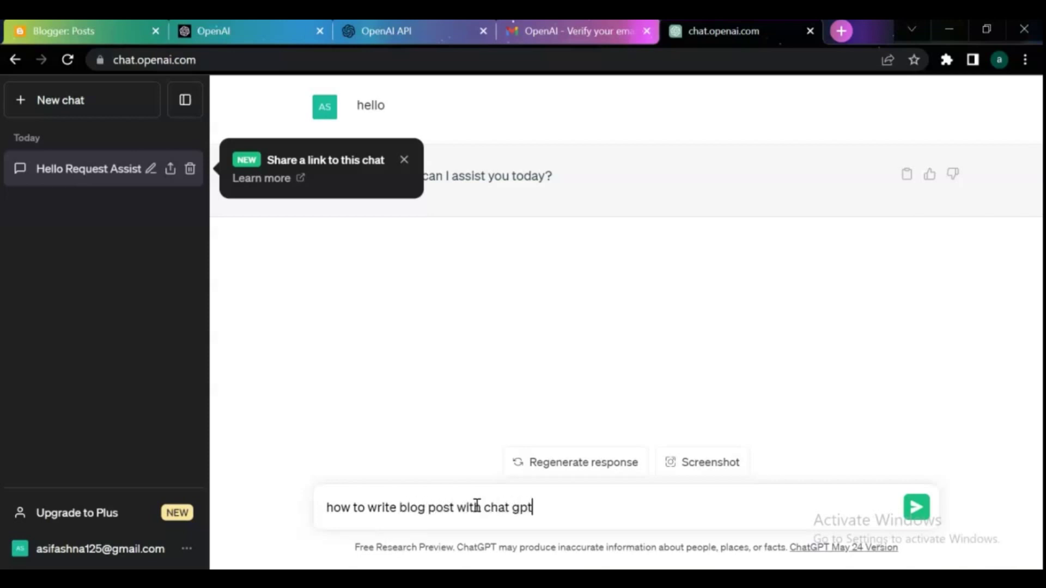
left_click(916, 507)
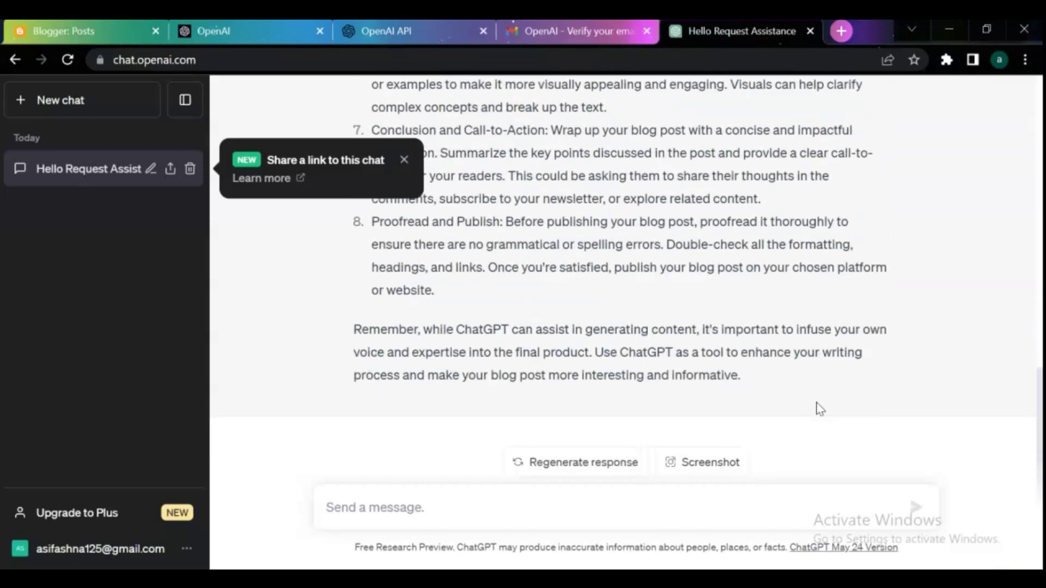
scroll(820, 407, "up", 3)
scroll(821, 404, "up", 2)
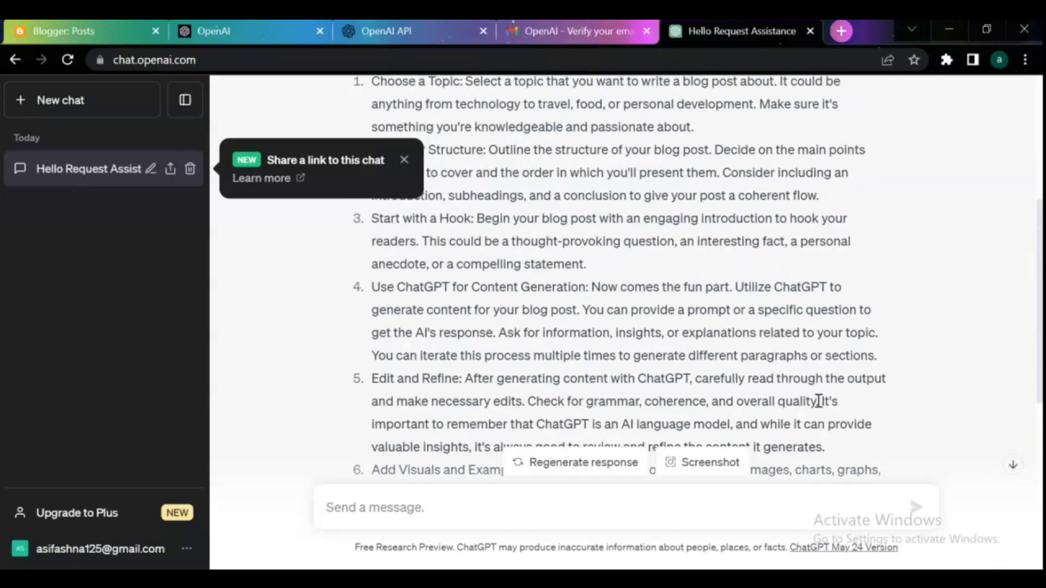
scroll(821, 401, "up", 1)
scroll(821, 401, "up", 2)
scroll(819, 401, "up", 1)
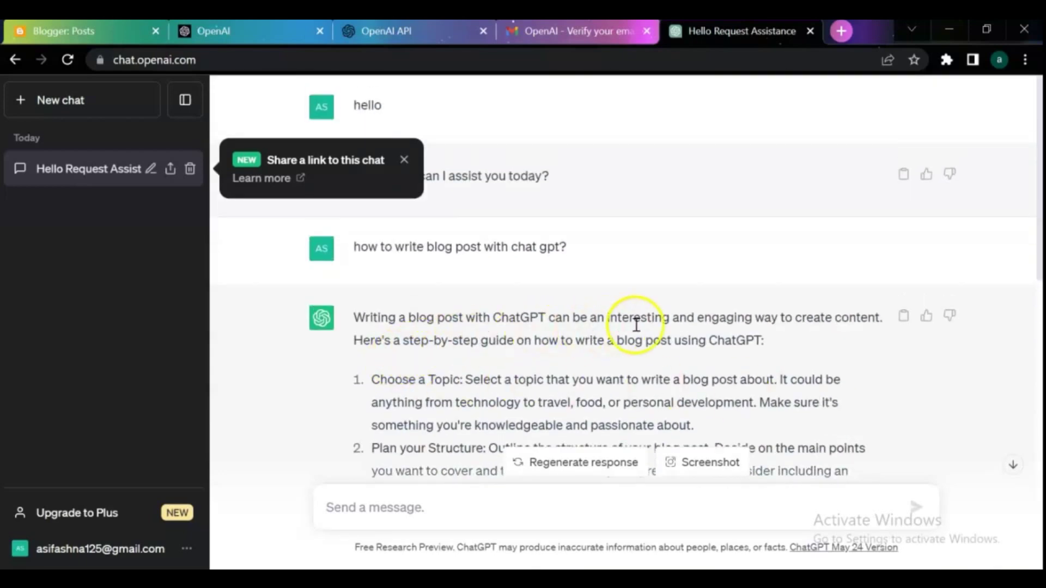
scroll(720, 325, "down", 2)
scroll(720, 327, "down", 1)
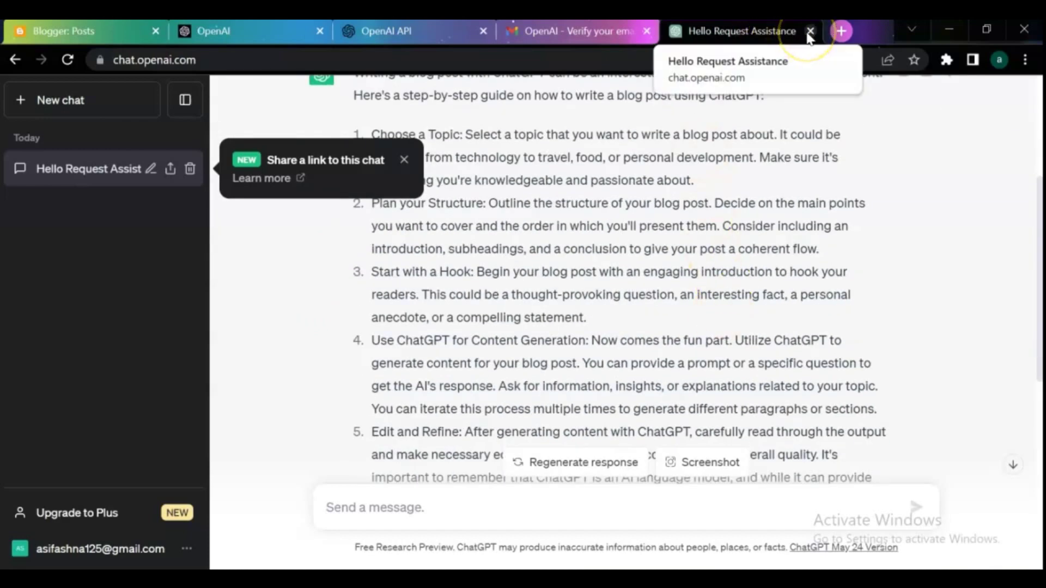
- Google 'duplicate checker.com' in a new tab and open Duplichecker's English Plagiarism Checker
left_click(840, 32)
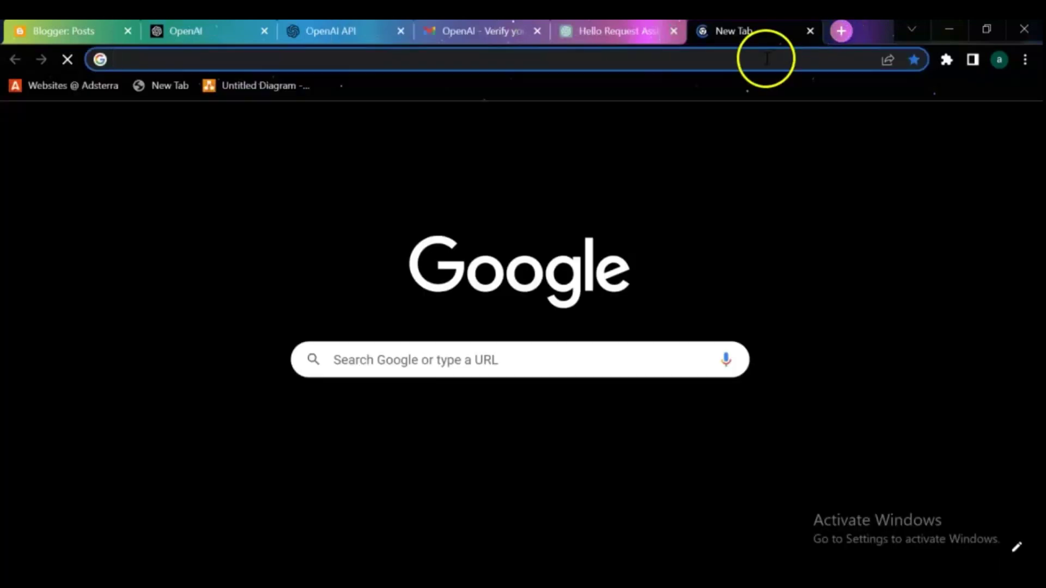
left_click(765, 58)
type("dupl")
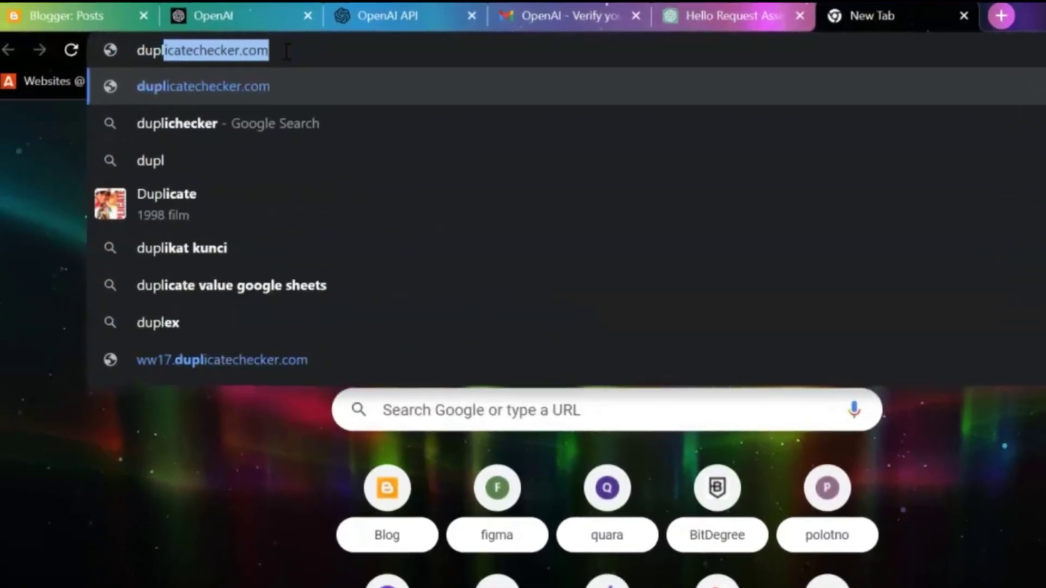
type("icate c")
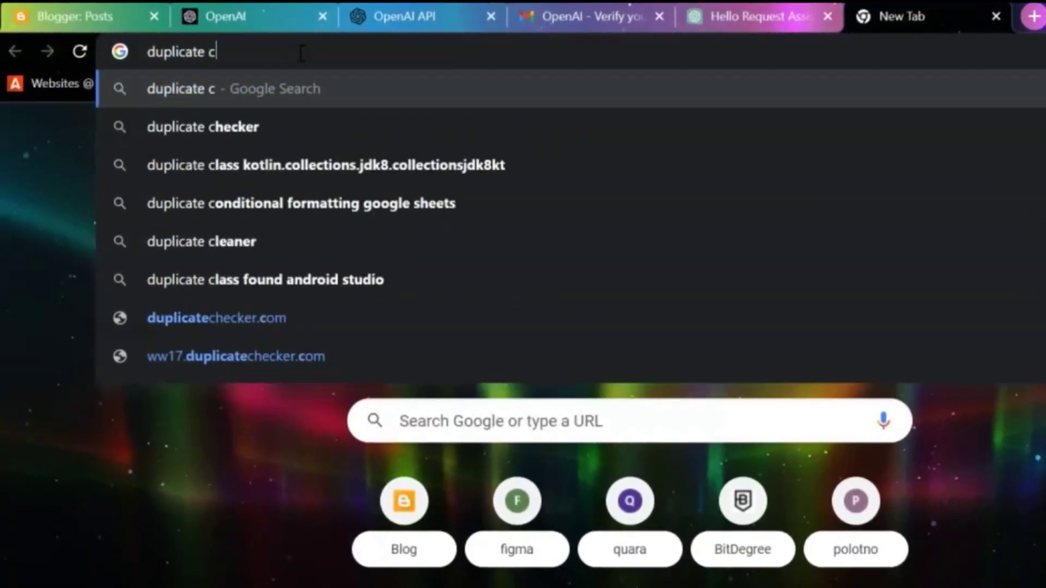
type("he")
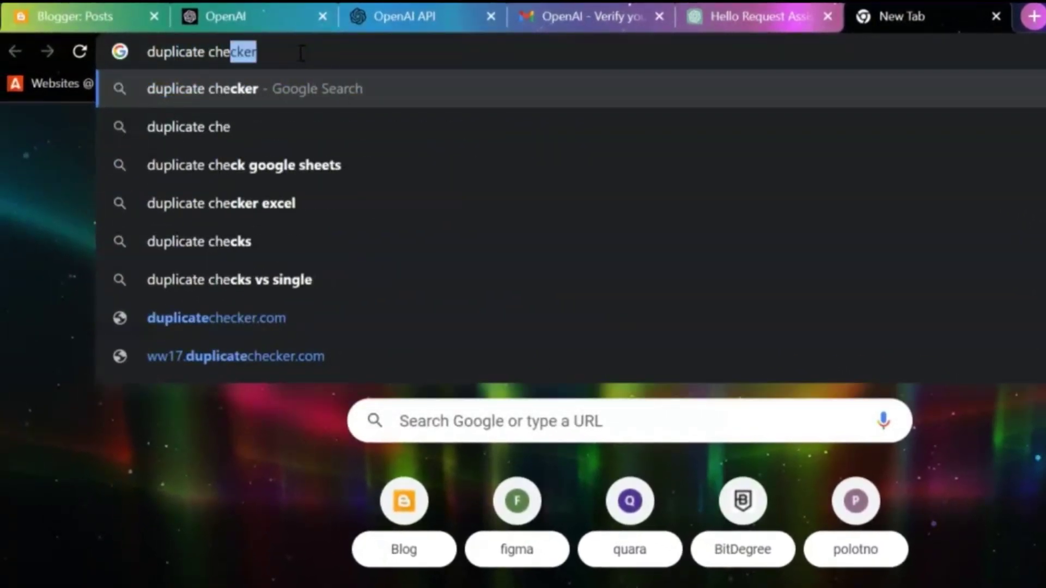
type("cker.com")
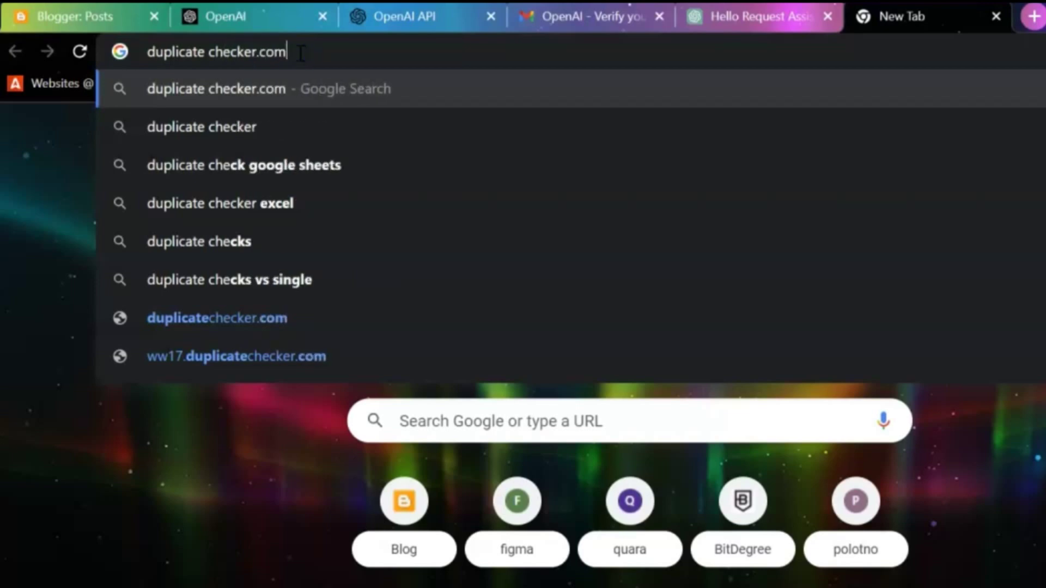
key("Return")
scroll(427, 156, "down", 3)
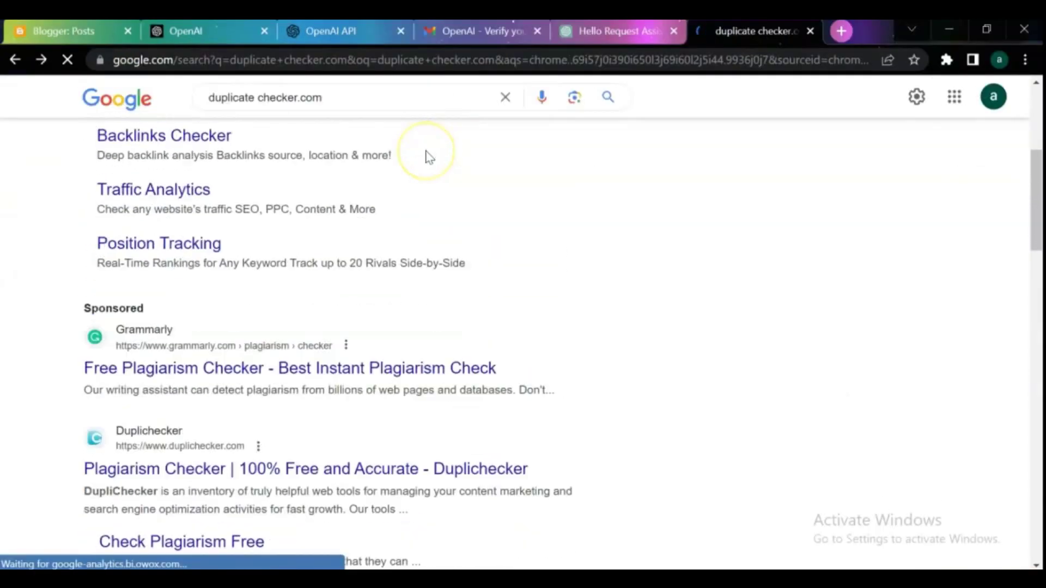
scroll(327, 229, "down", 1)
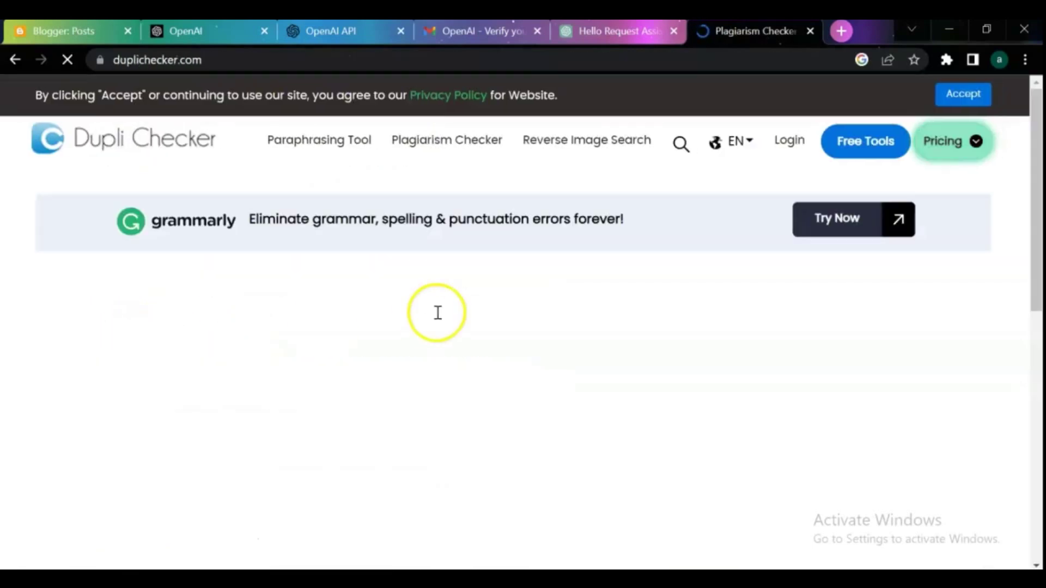
scroll(545, 222, "down", 2)
scroll(547, 219, "down", 3)
scroll(546, 219, "down", 5)
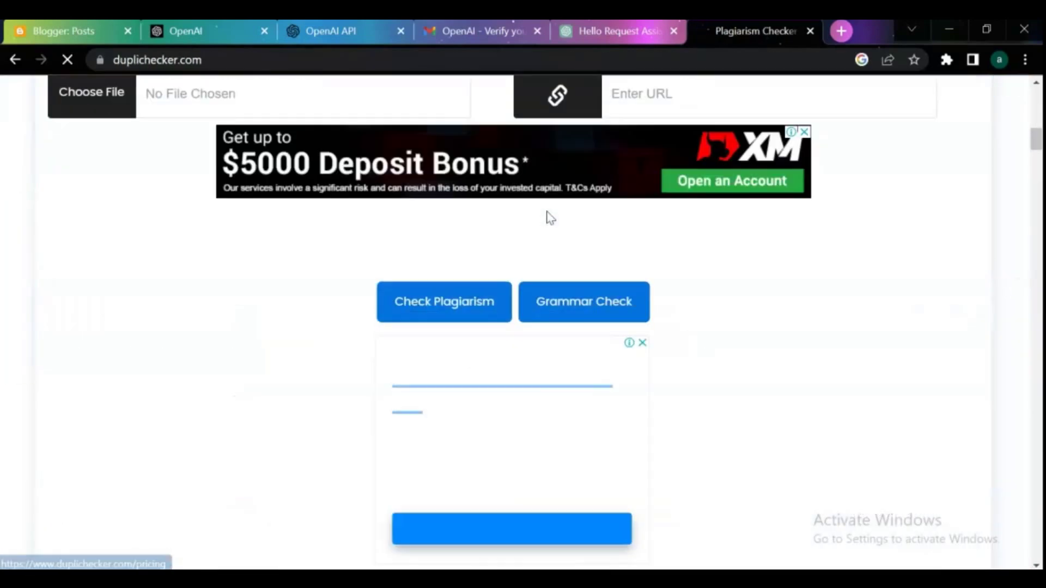
scroll(547, 219, "down", 5)
scroll(546, 220, "down", 1)
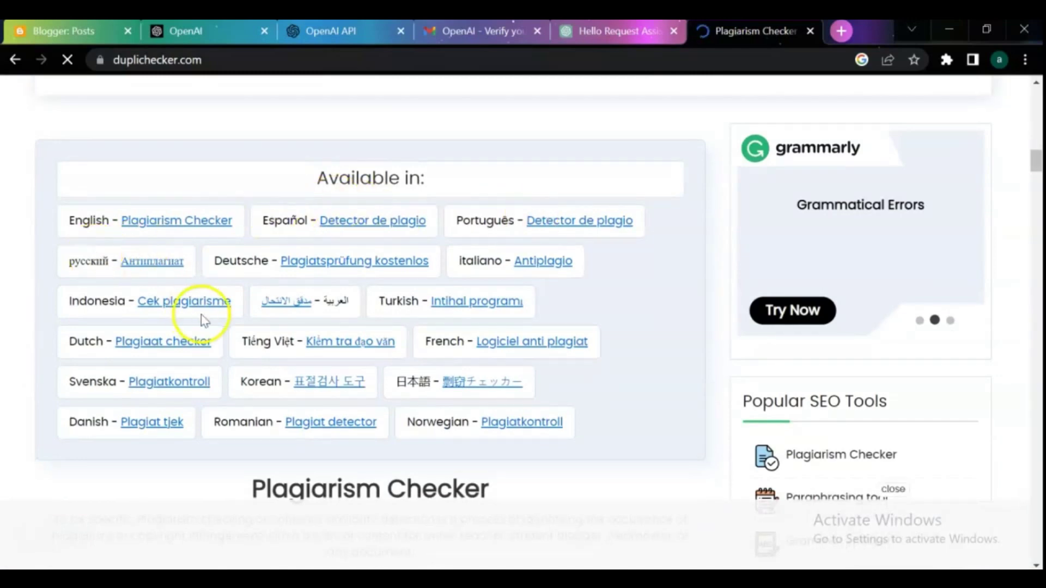
left_click(172, 228)
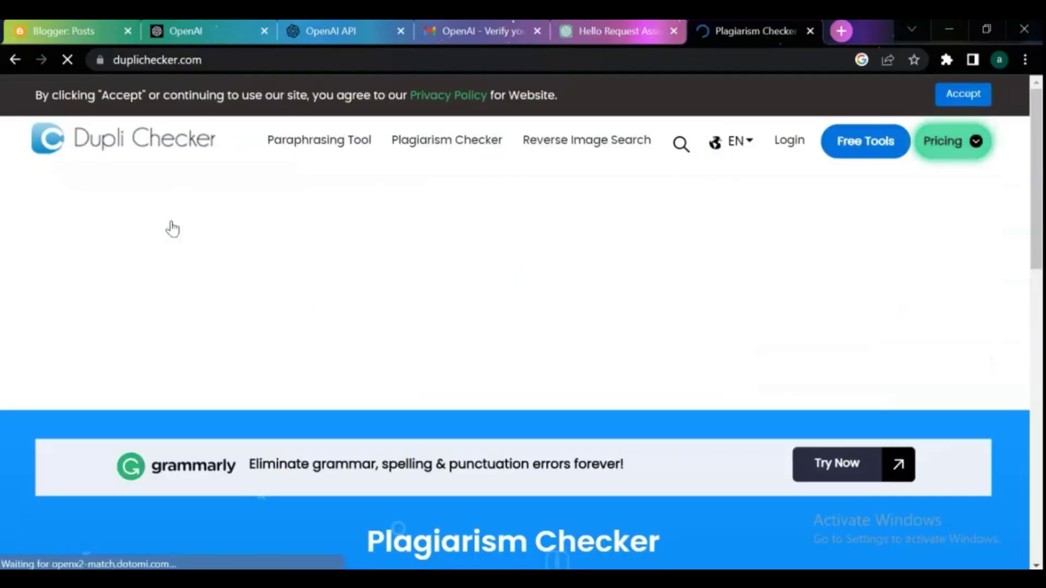
scroll(819, 210, "down", 2)
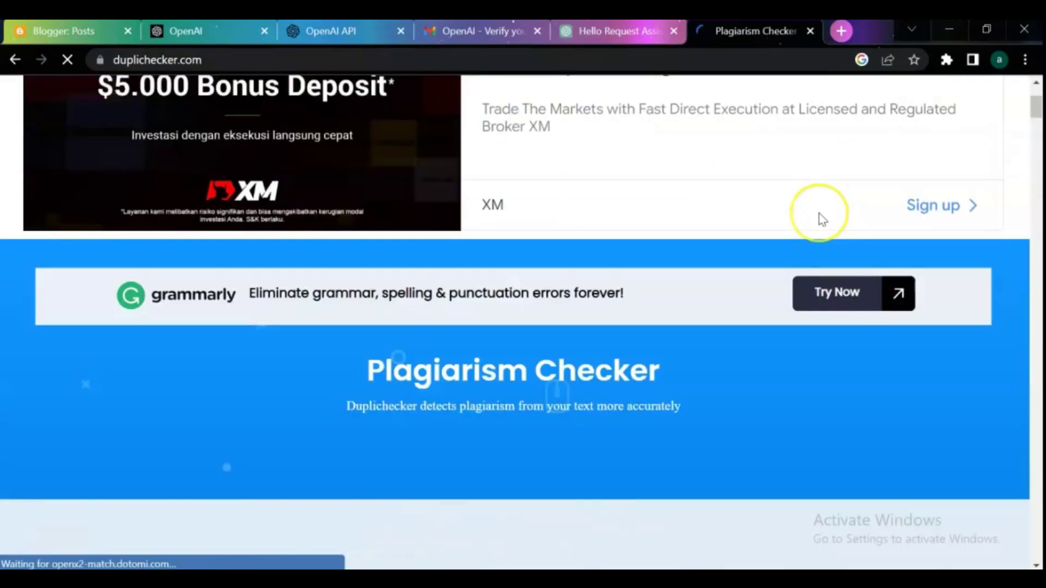
scroll(820, 210, "down", 4)
scroll(820, 210, "down", 4)
- Select and copy ChatGPT's whole blog-post guide, then return to the Plagiarism Checker tab
left_click(601, 31)
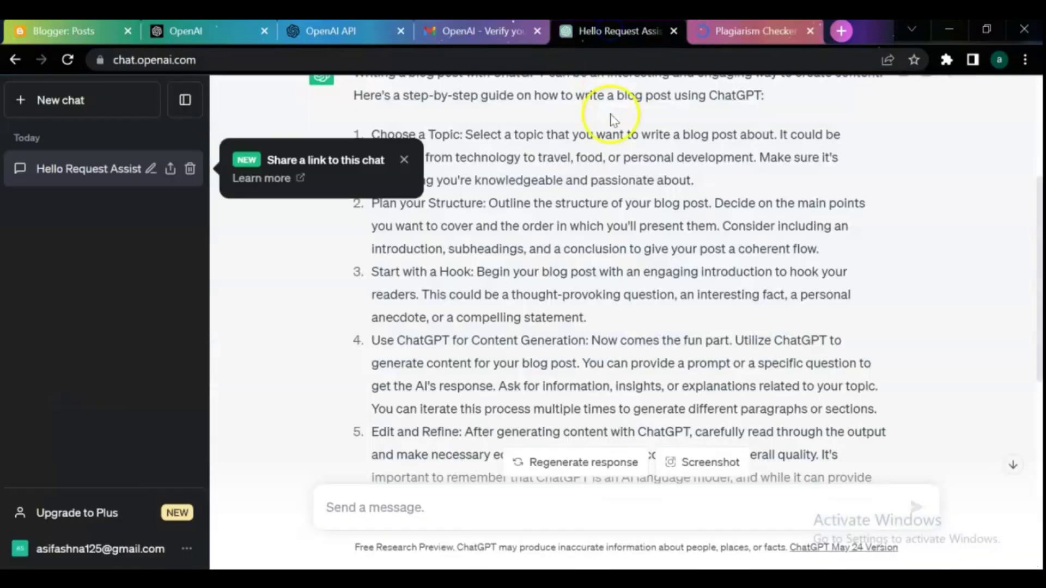
scroll(563, 357, "up", 3)
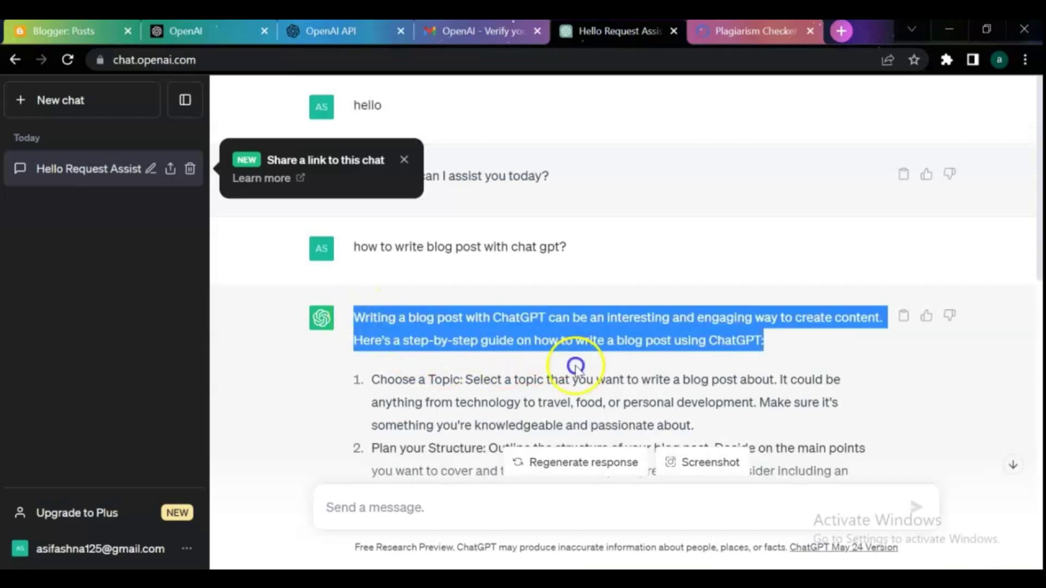
mouse_move(361, 318)
left_mouse_down()
mouse_move(738, 446)
mouse_move(896, 396)
left_mouse_up()
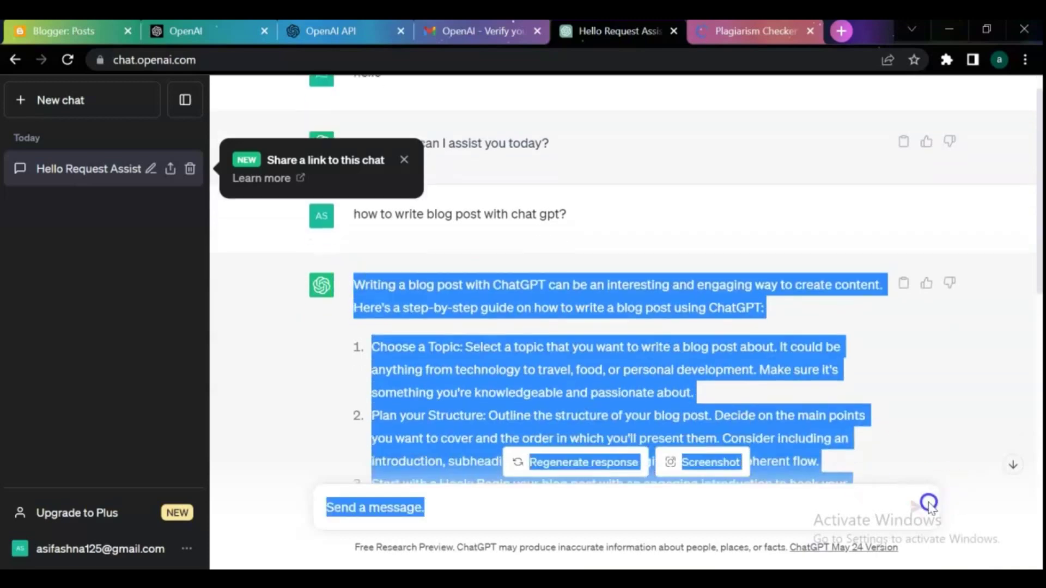
right_click(896, 396)
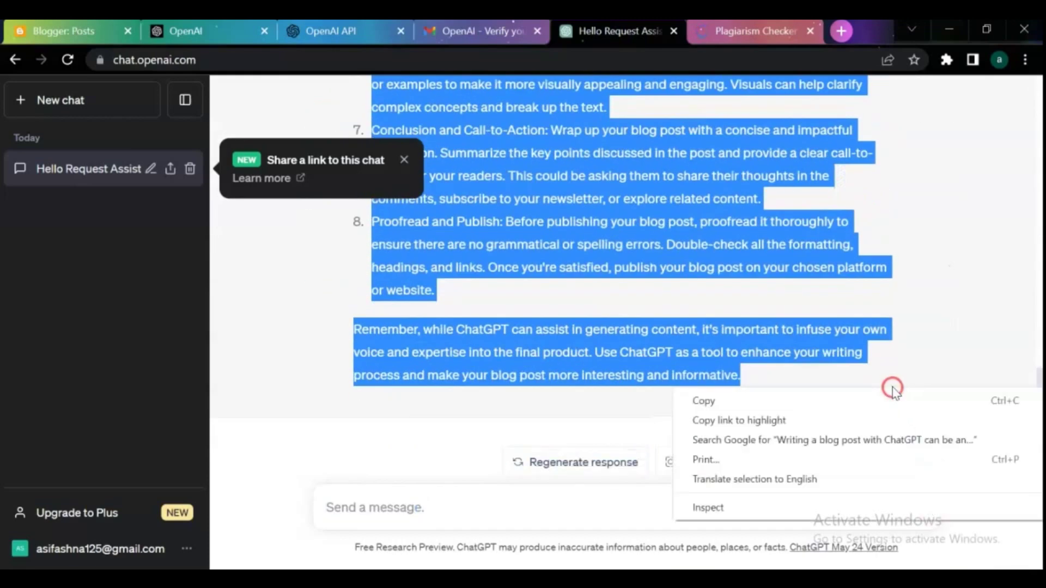
left_click(701, 400)
left_click(769, 27)
- Paste the guide into Duplichecker, tick 'I'm not a robot', and run Check Plagiarism
right_click(194, 133)
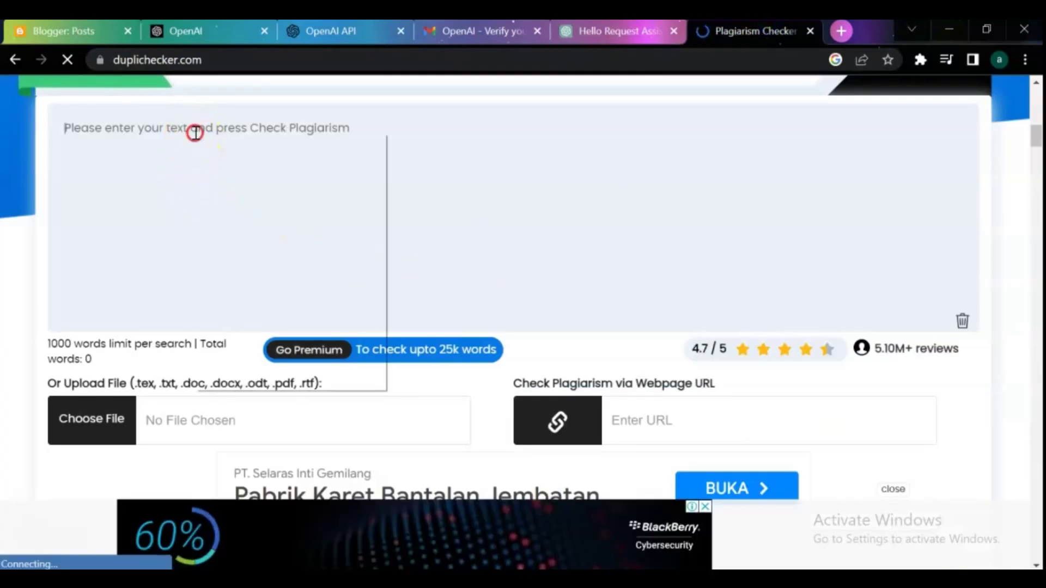
left_click(233, 261)
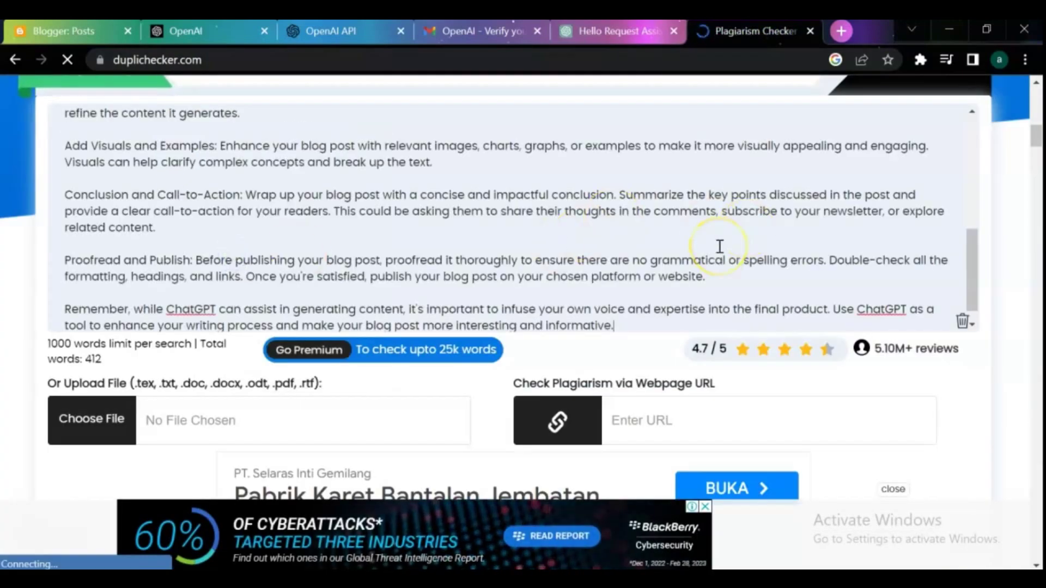
scroll(719, 245, "down", 1)
scroll(701, 245, "down", 1)
scroll(731, 203, "down", 1)
scroll(466, 310, "down", 1)
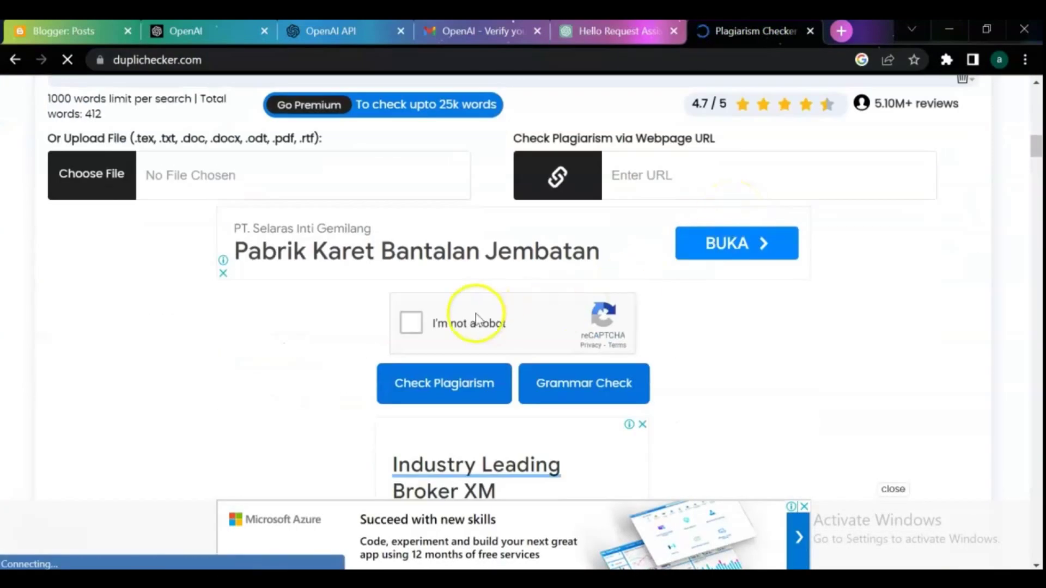
left_click(413, 323)
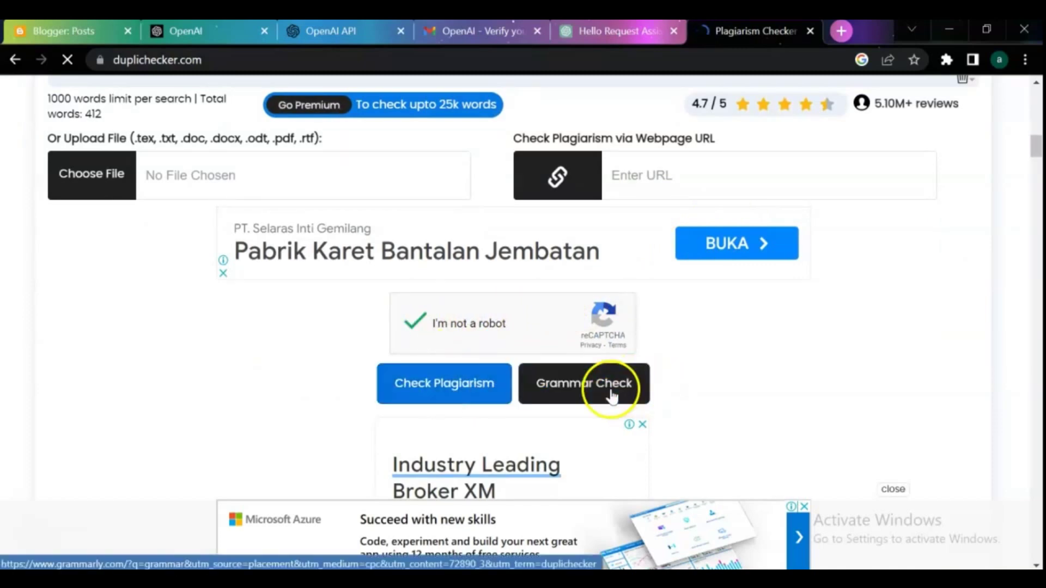
left_click(447, 381)
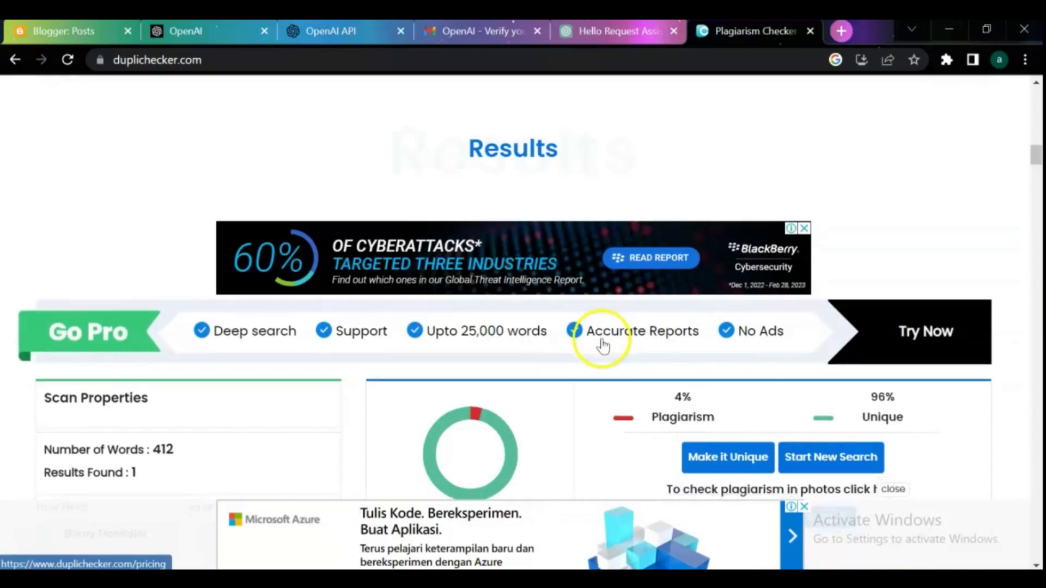
scroll(888, 327, "down", 1)
scroll(887, 327, "down", 3)
scroll(852, 327, "down", 1)
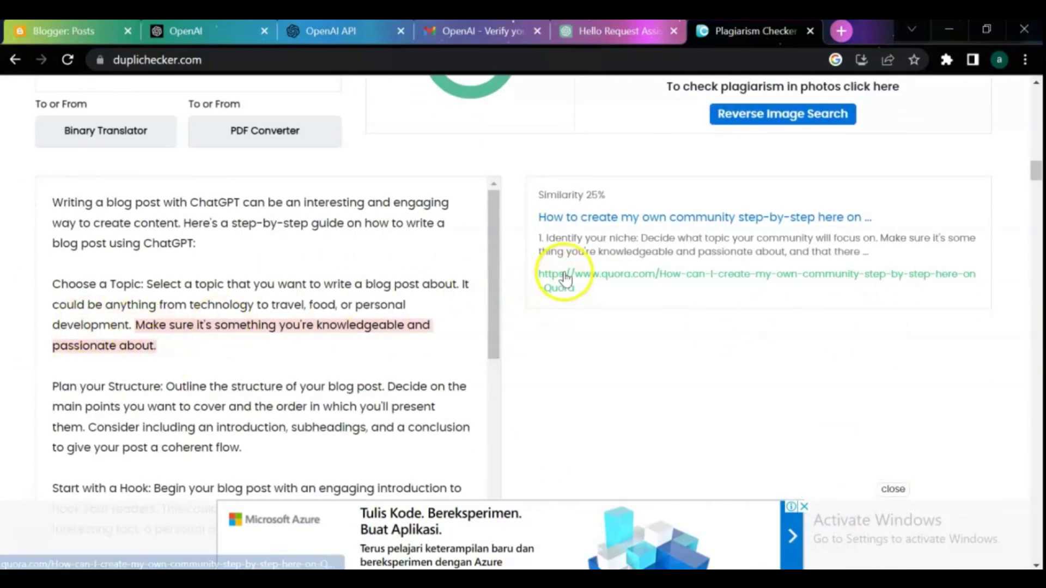
scroll(573, 275, "down", 3)
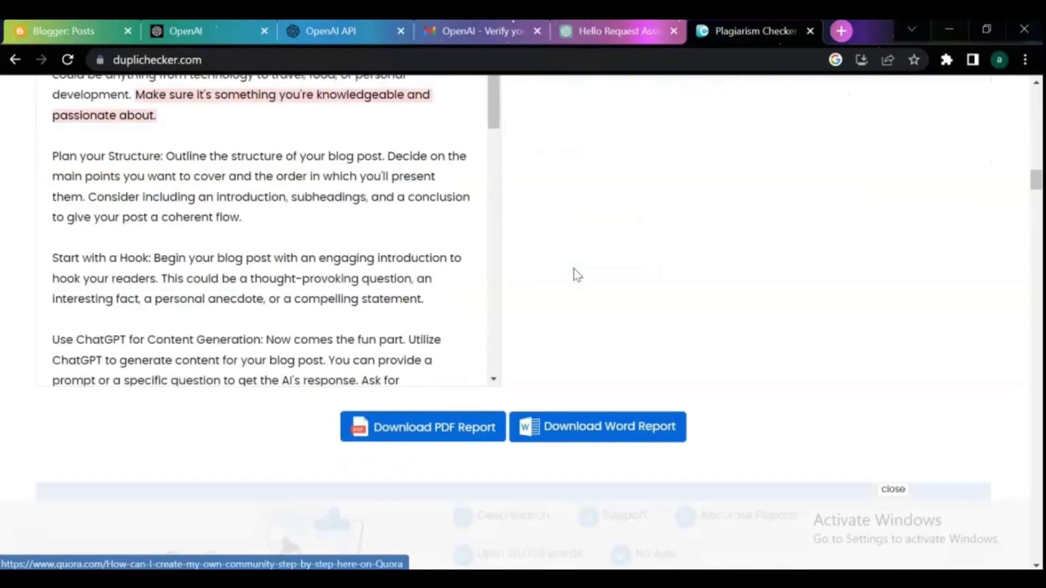
scroll(568, 274, "down", 1)
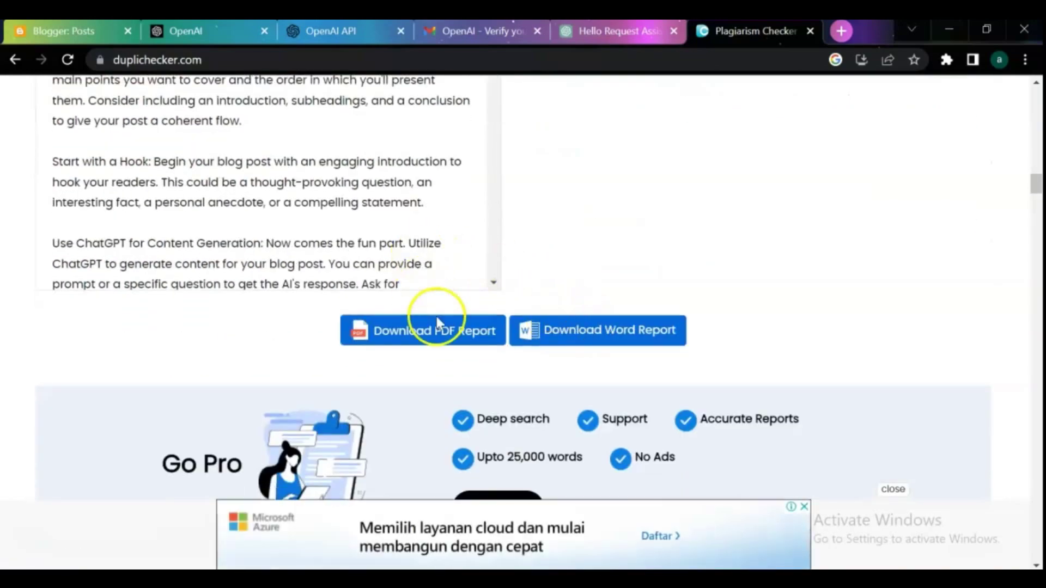
scroll(428, 240, "down", 2)
scroll(427, 250, "down", 3)
scroll(424, 251, "down", 4)
scroll(423, 251, "down", 2)
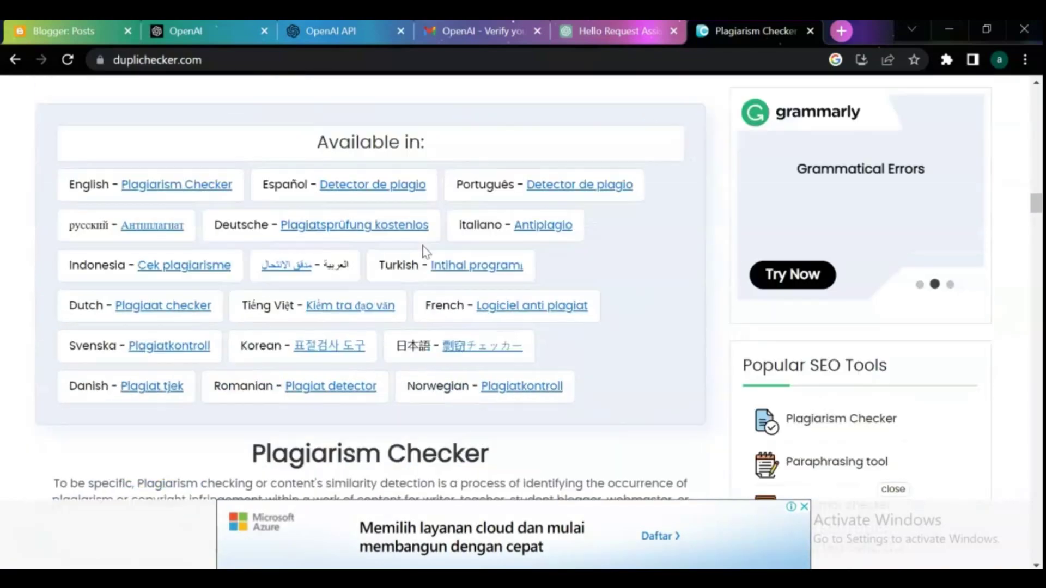
- Paste the blog guide into a fresh Duplichecker plagiarism checker, pass reCAPTCHA, then launch Grammar Check
left_click(156, 187)
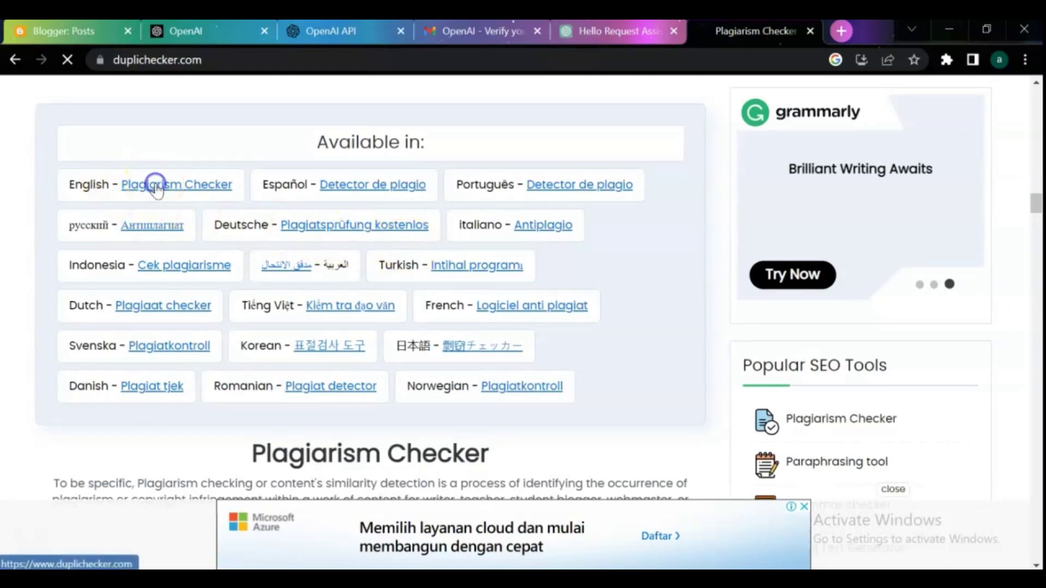
scroll(541, 251, "down", 5)
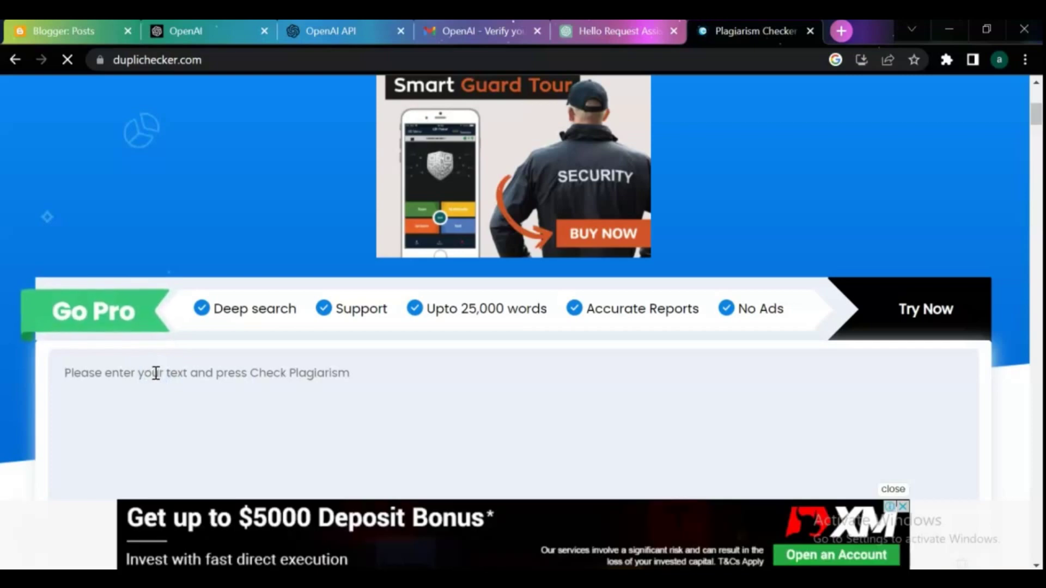
right_click(154, 373)
left_click(200, 247)
scroll(490, 389, "down", 3)
scroll(495, 381, "down", 5)
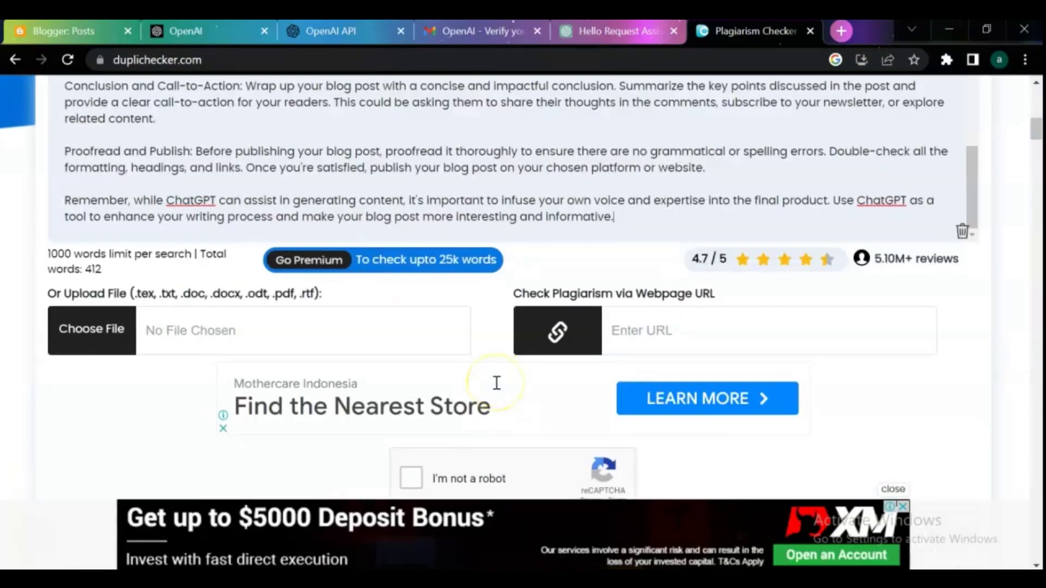
left_click(405, 319)
left_click(592, 388)
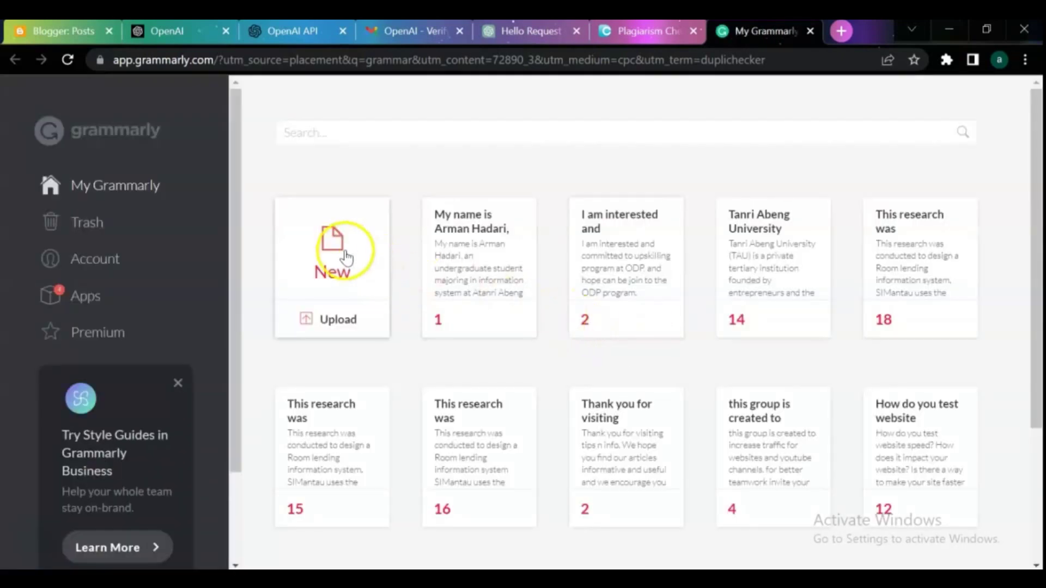
- Paste the blog guide into a new Grammarly document, accepting the default writing goals
left_click(334, 241)
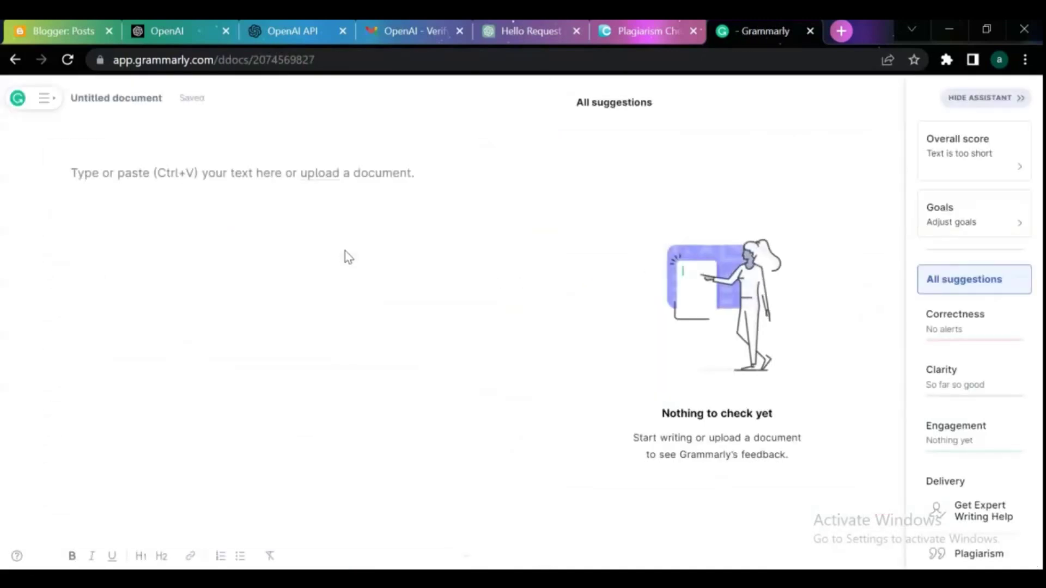
left_click(191, 174)
right_click(190, 175)
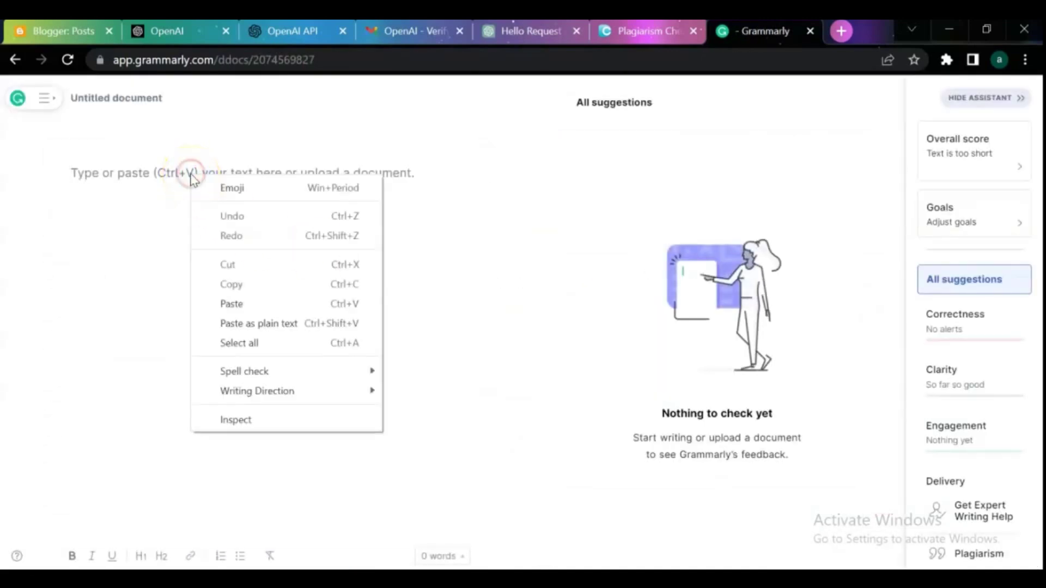
left_click(232, 303)
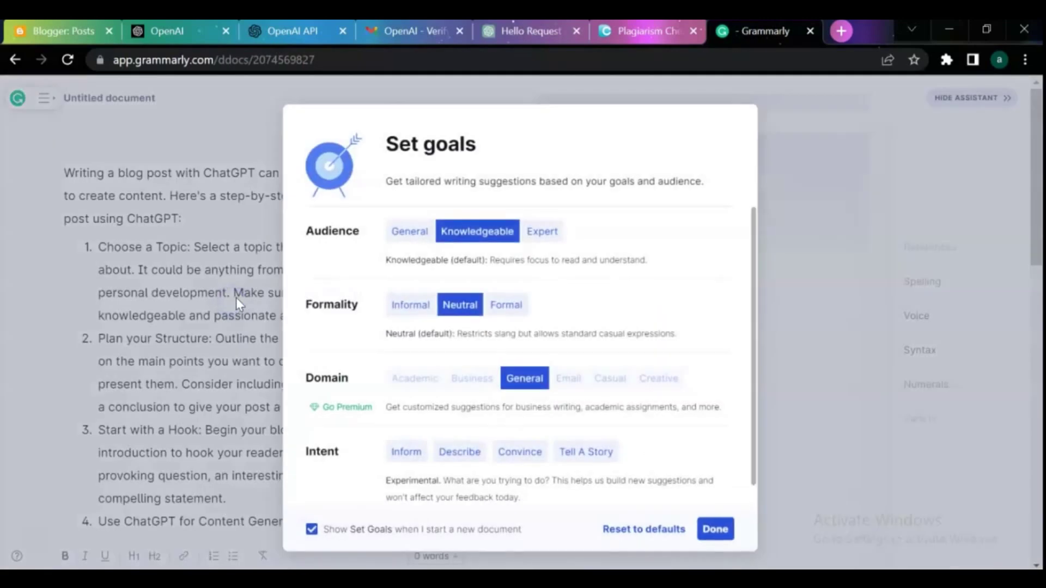
left_click(715, 529)
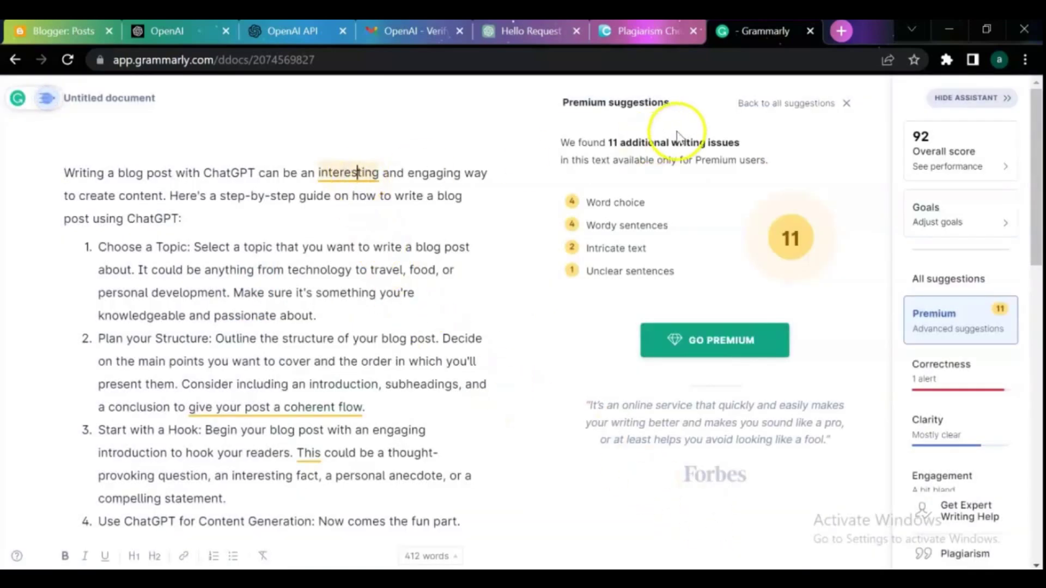
- Change 'call-to-action' to 'call to action', dismiss the 'own' redundancy alert, and select all text
left_click(783, 103)
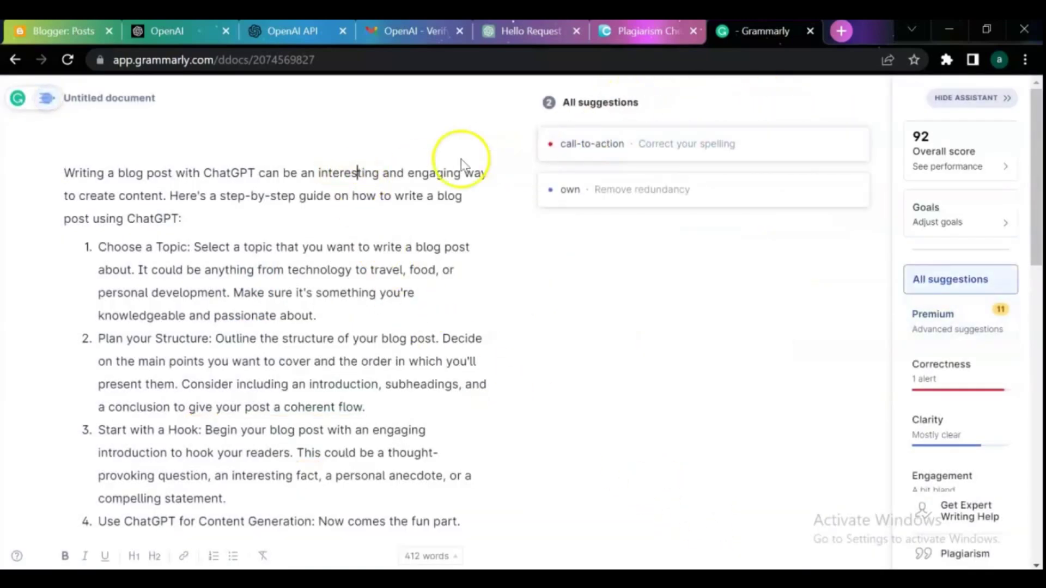
left_click(596, 144)
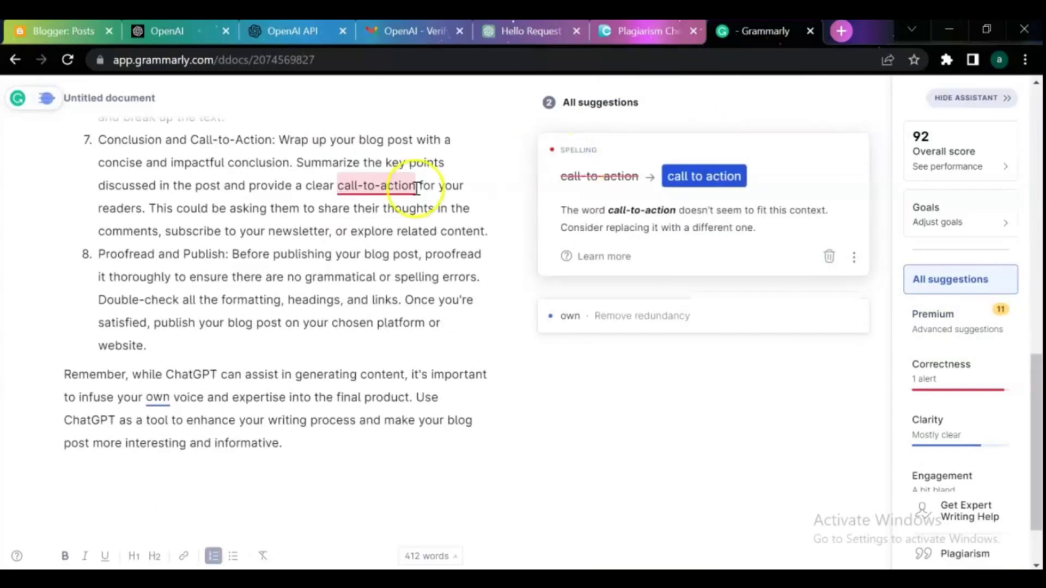
left_click(687, 176)
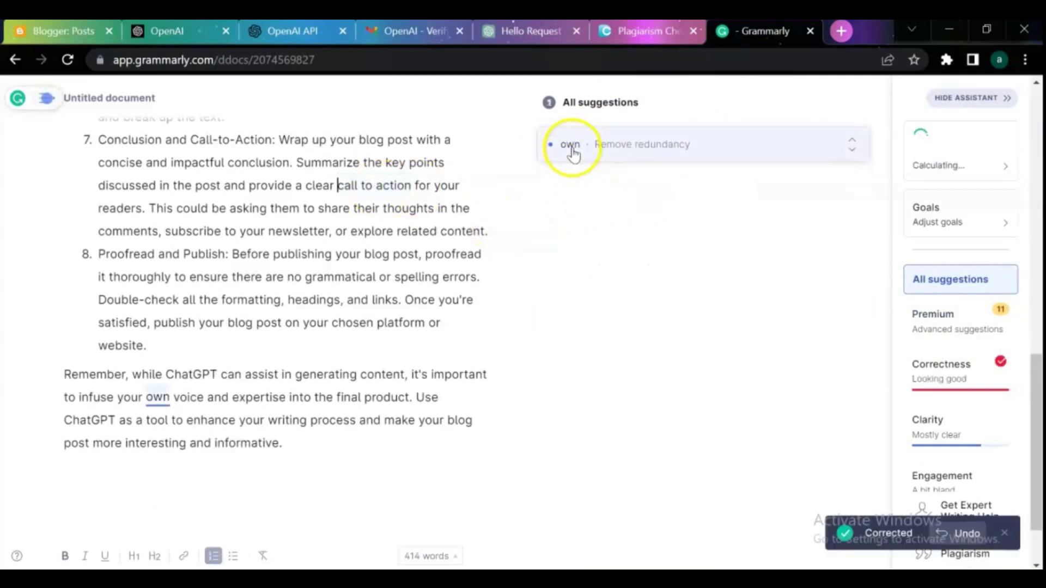
left_click(573, 150)
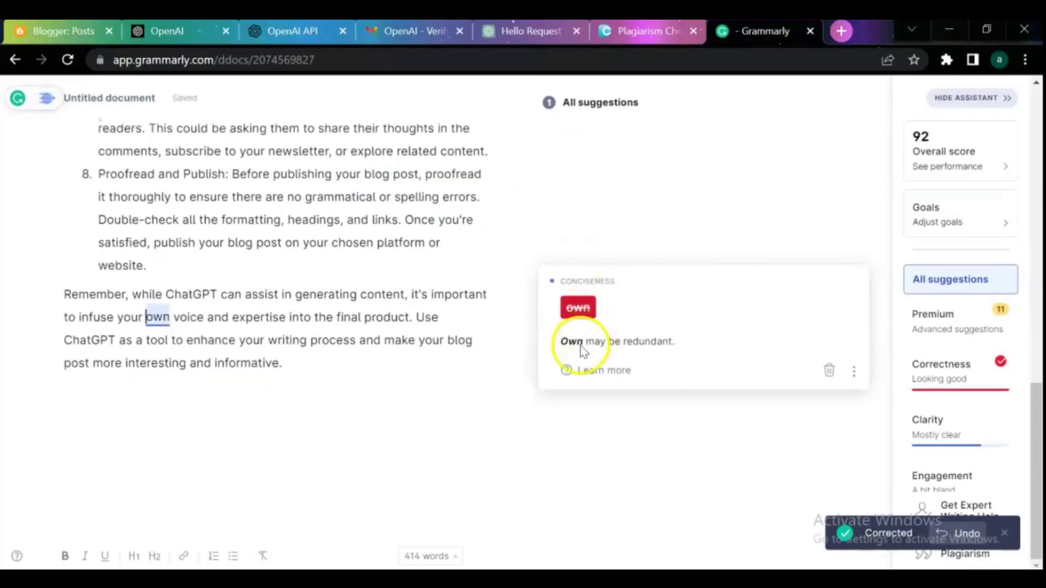
left_click(828, 374)
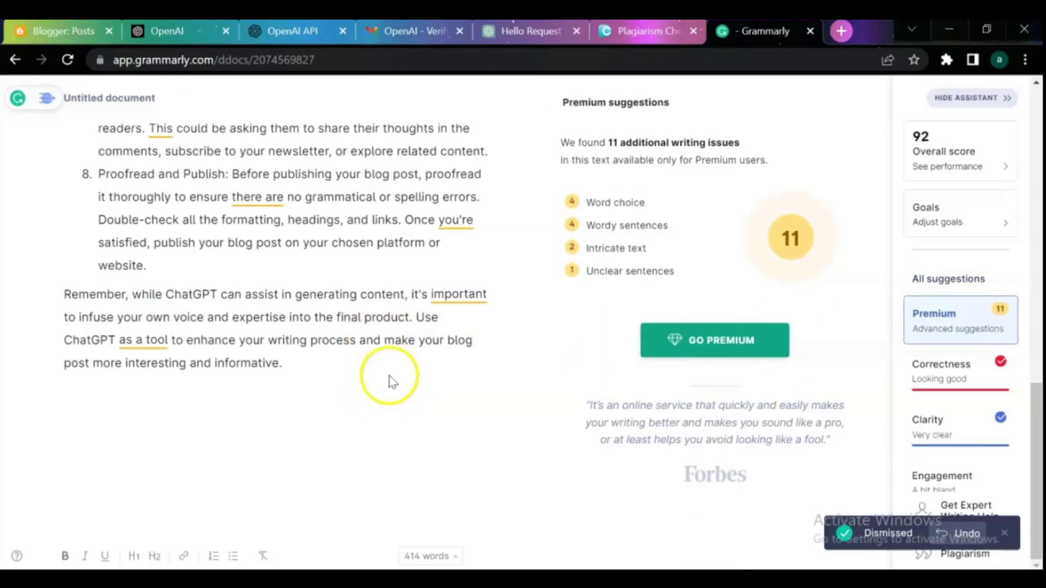
scroll(481, 326, "up", 5)
scroll(481, 326, "up", 5)
scroll(481, 327, "up", 5)
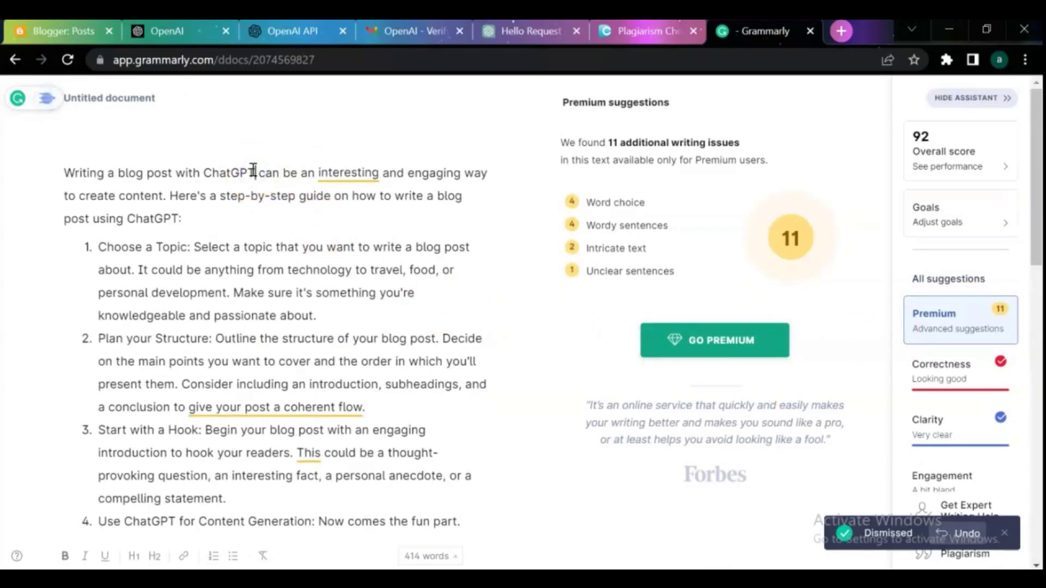
key("ctrl+a")
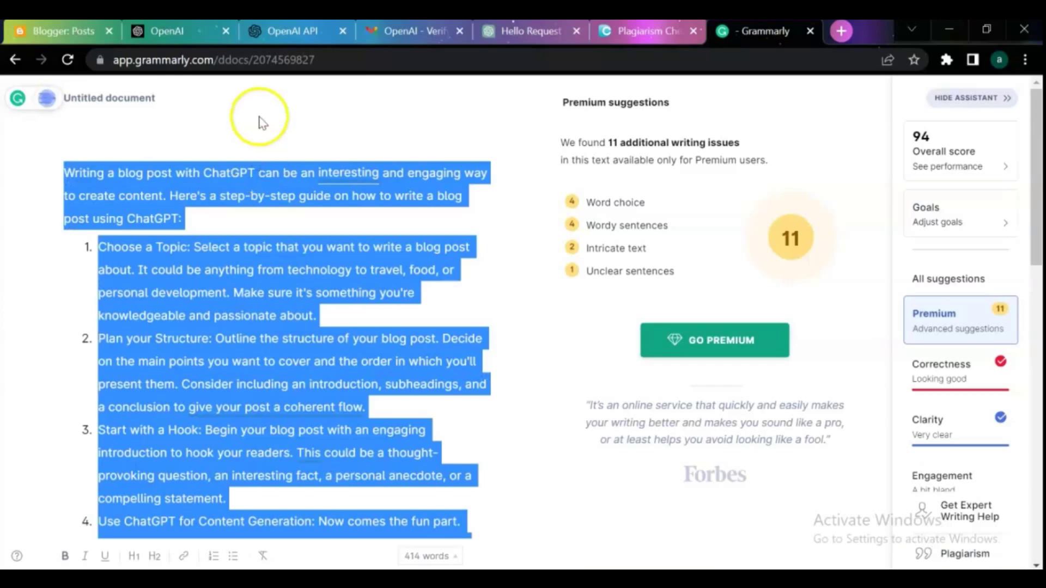
left_click(28, 29)
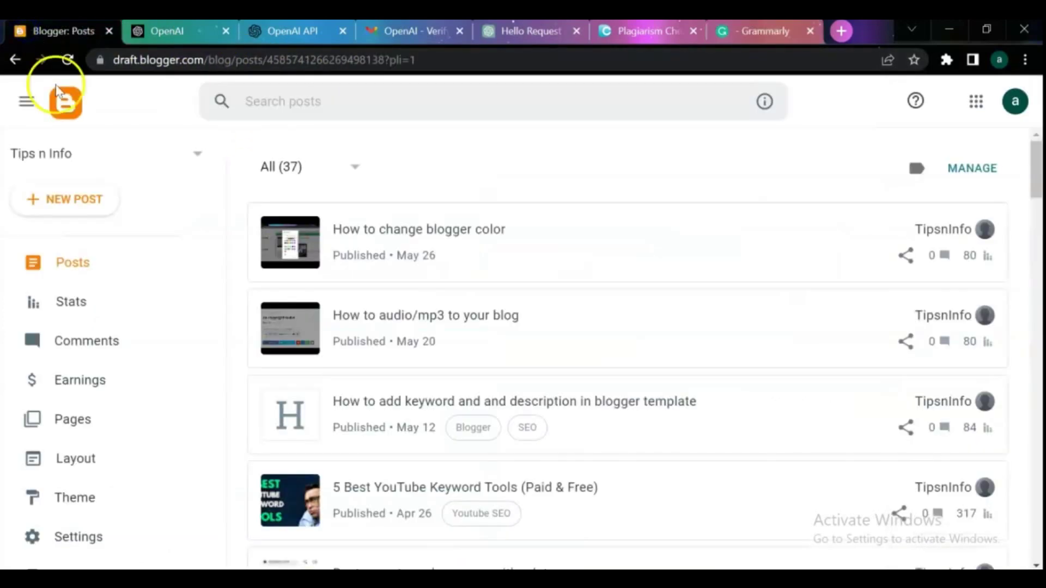
- Paste the corrected ChatGPT guide into the body of a new, untitled Blogger post
left_click(78, 204)
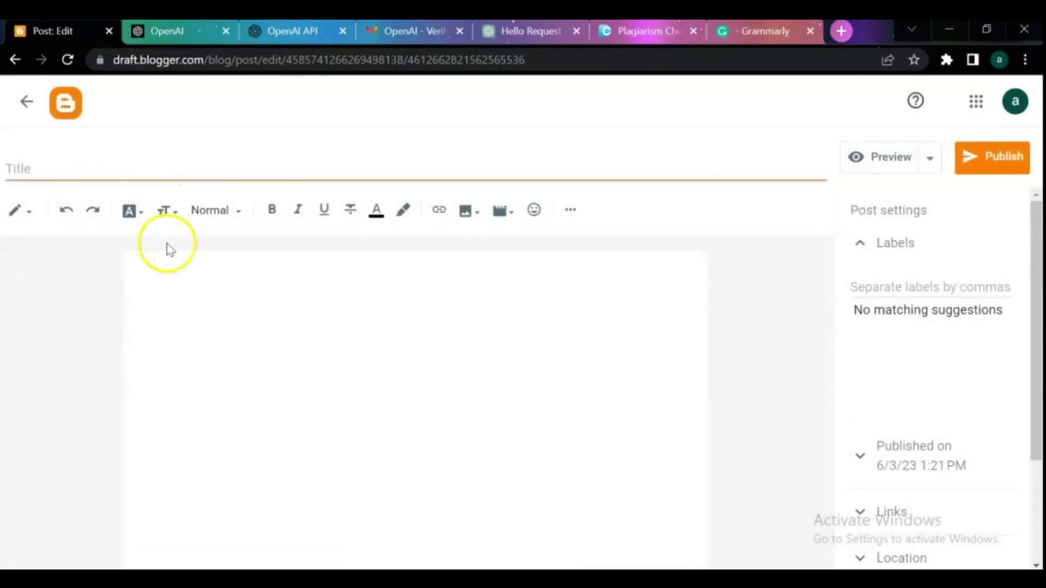
left_click(169, 265)
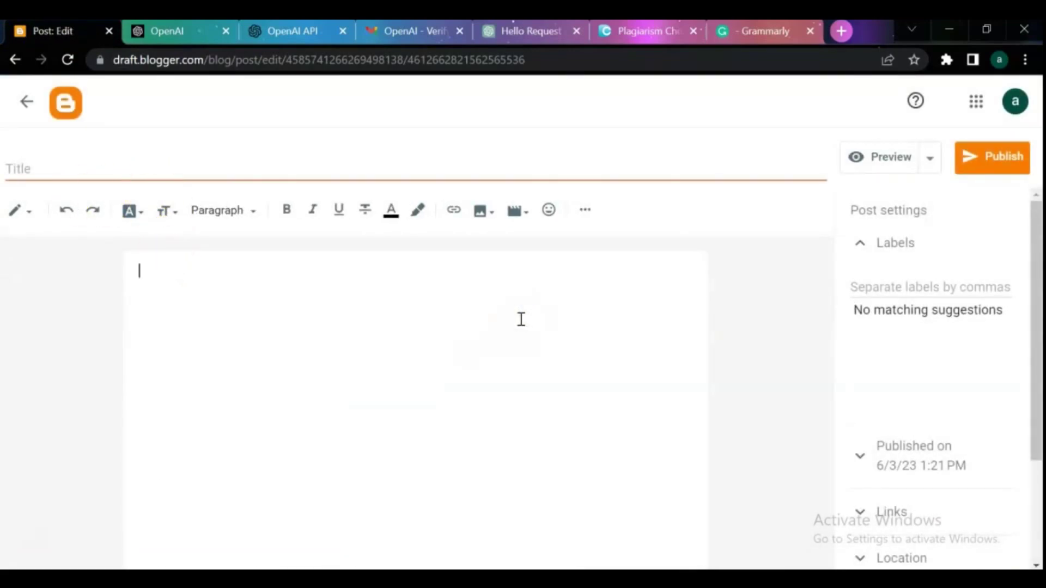
key("ctrl+v")
scroll(520, 319, "up", 5)
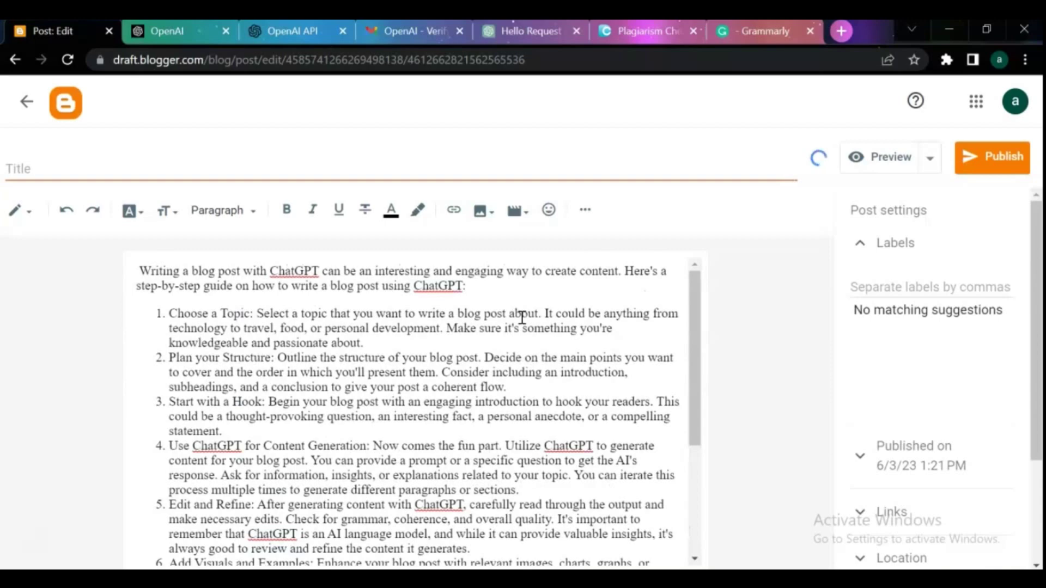
scroll(521, 317, "down", 2)
scroll(520, 317, "down", 3)
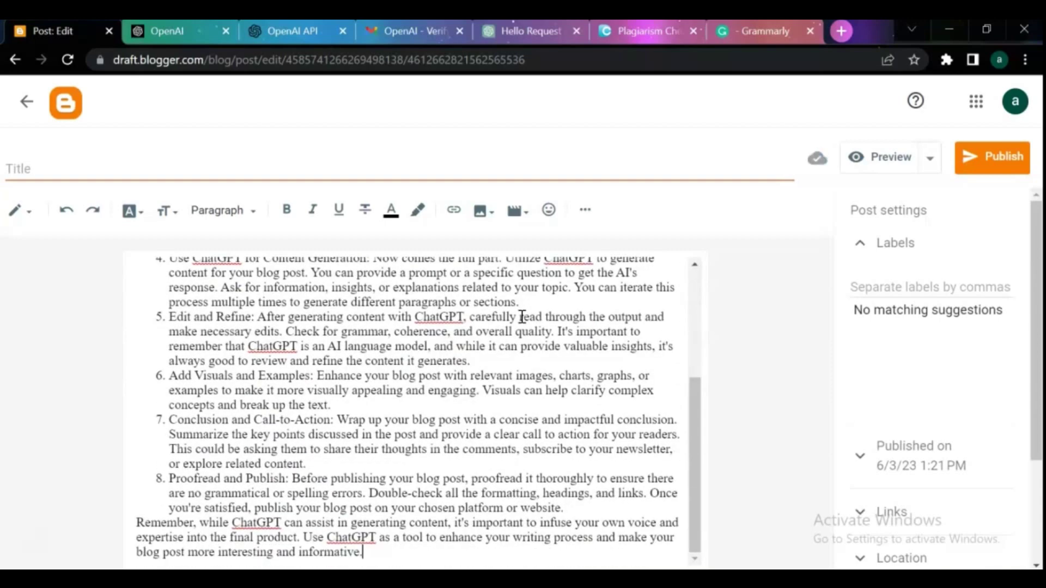